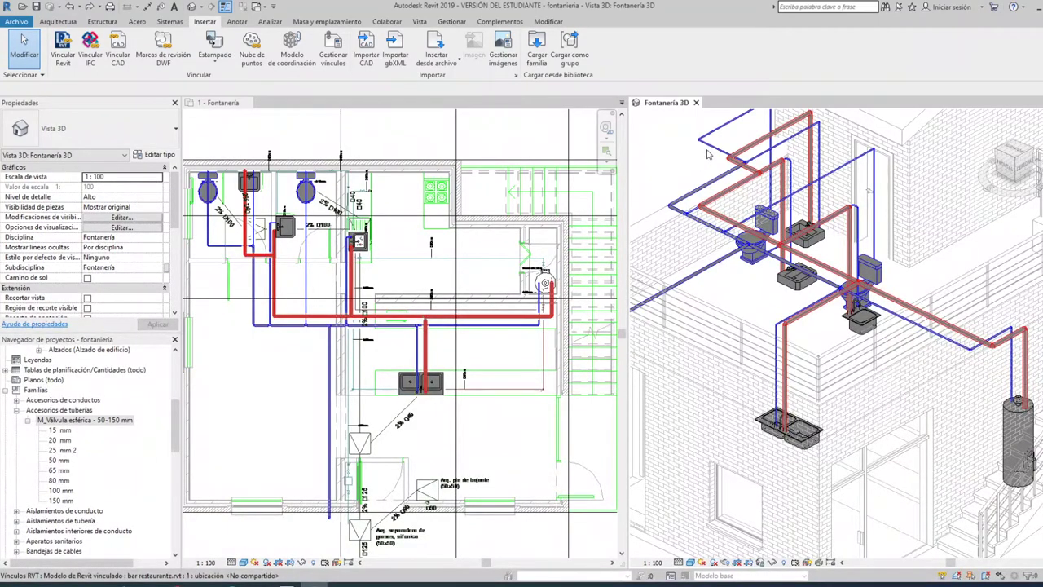
Make the 1 - Fontanería floor plan the active view beside the Fontanería 3D view
left_click(399, 154)
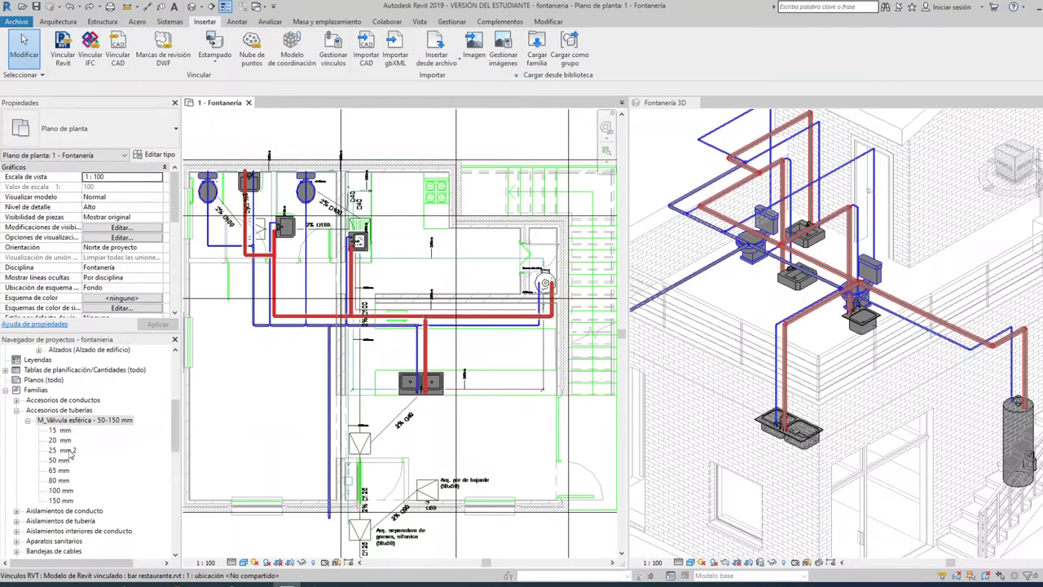
Delete the 15, 20 and 25 mm ball valve types from the Project Browser
left_click(70, 451)
left_click(64, 430, "shift")
right_click(81, 432)
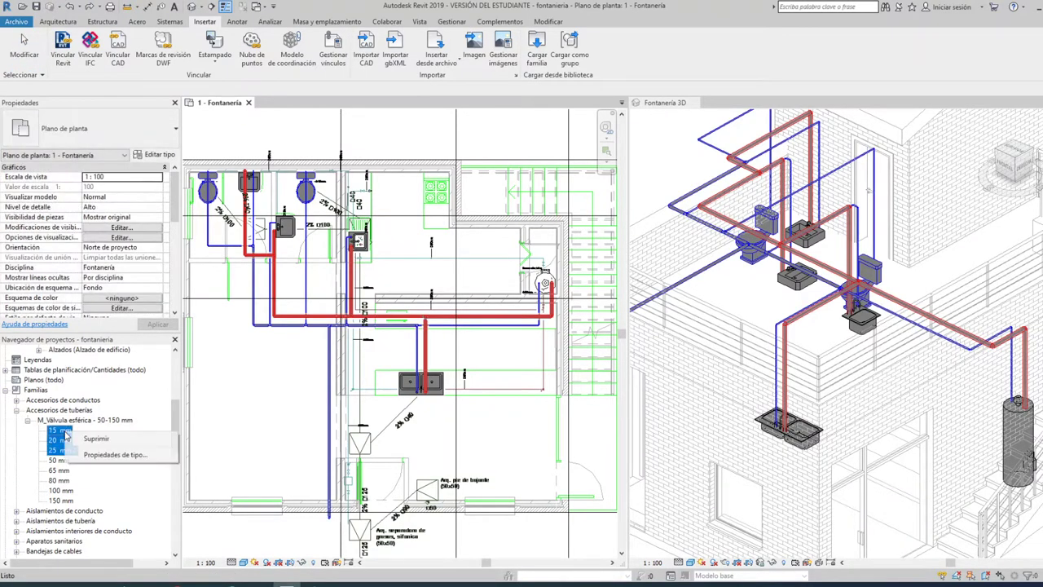
left_click(88, 440)
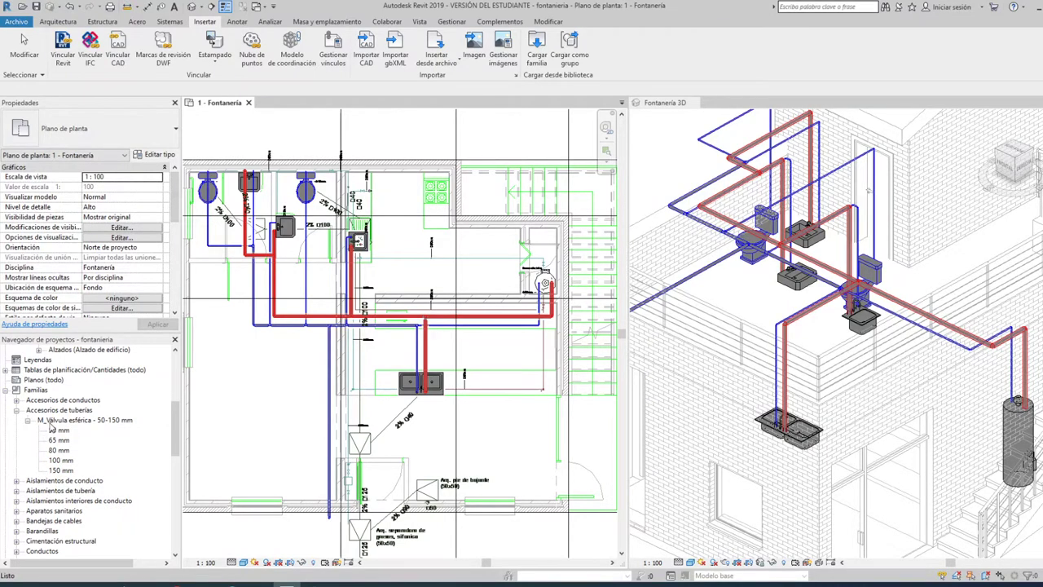
Delete the M_Válvula esférica - 50-150 mm family itself
left_click(52, 423)
right_click(52, 425)
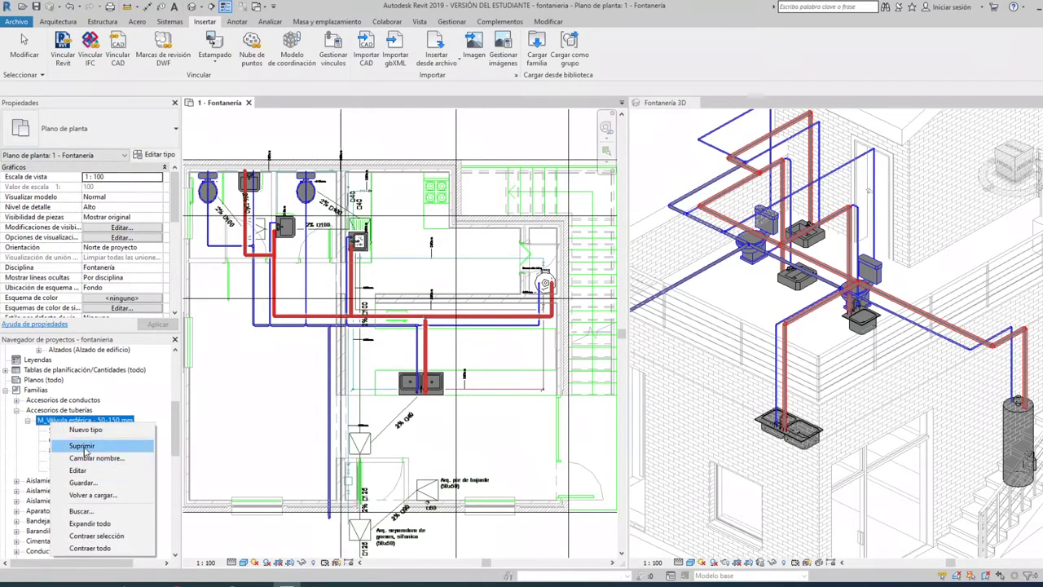
left_click(82, 446)
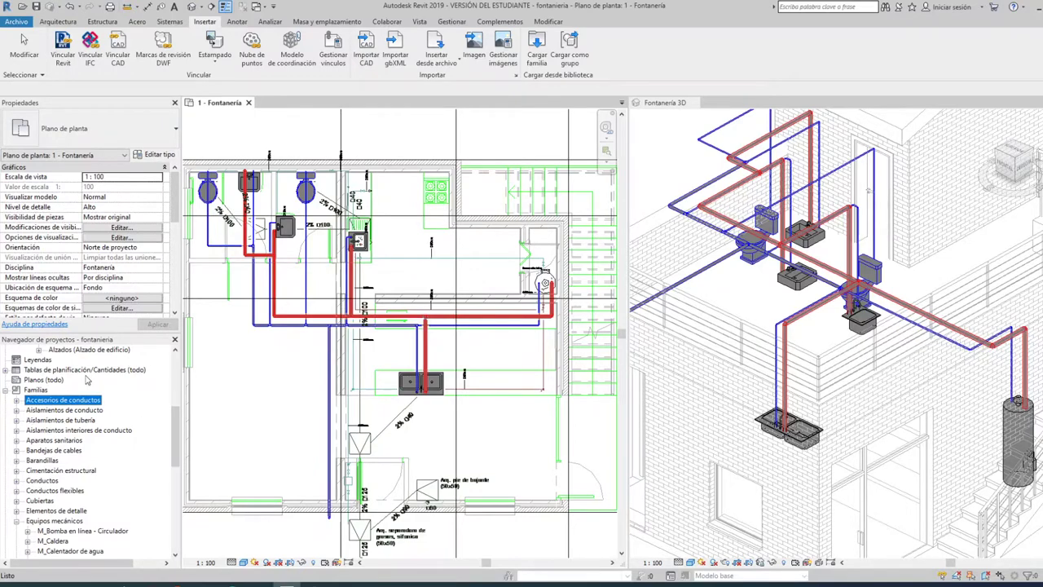
Load M_Válvula esférica - 50-150 mm.rfa from the Tubería > Válvulas > Válvulas esféricas folder
left_click(536, 51)
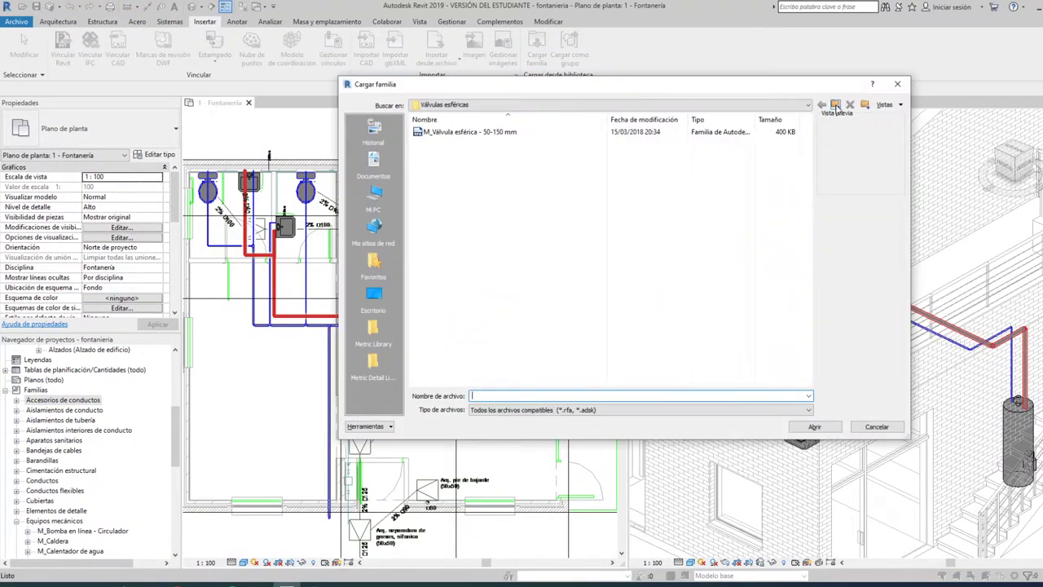
left_click(835, 107)
left_click(835, 106)
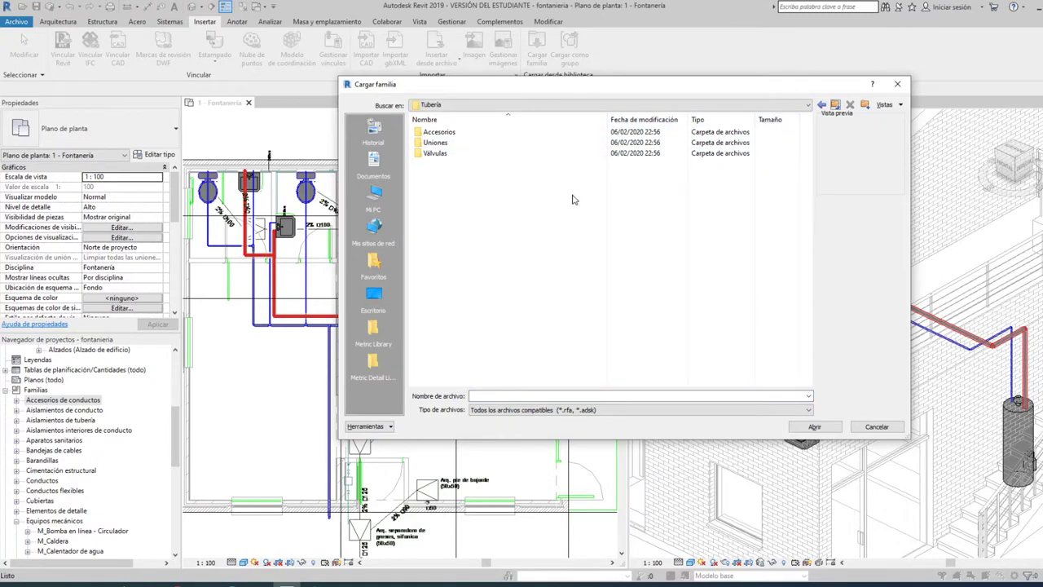
left_click(444, 155)
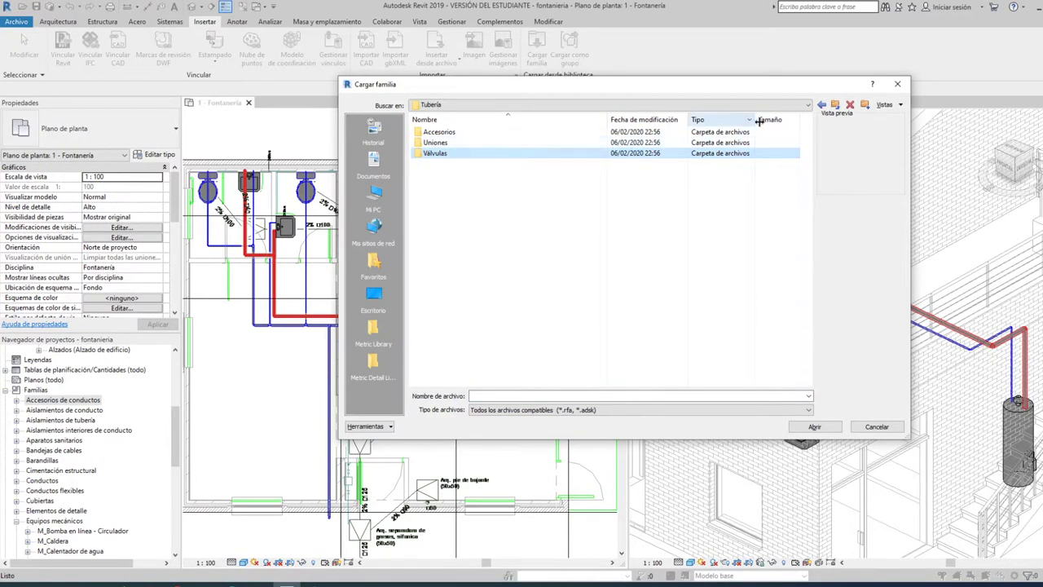
double_click(440, 154)
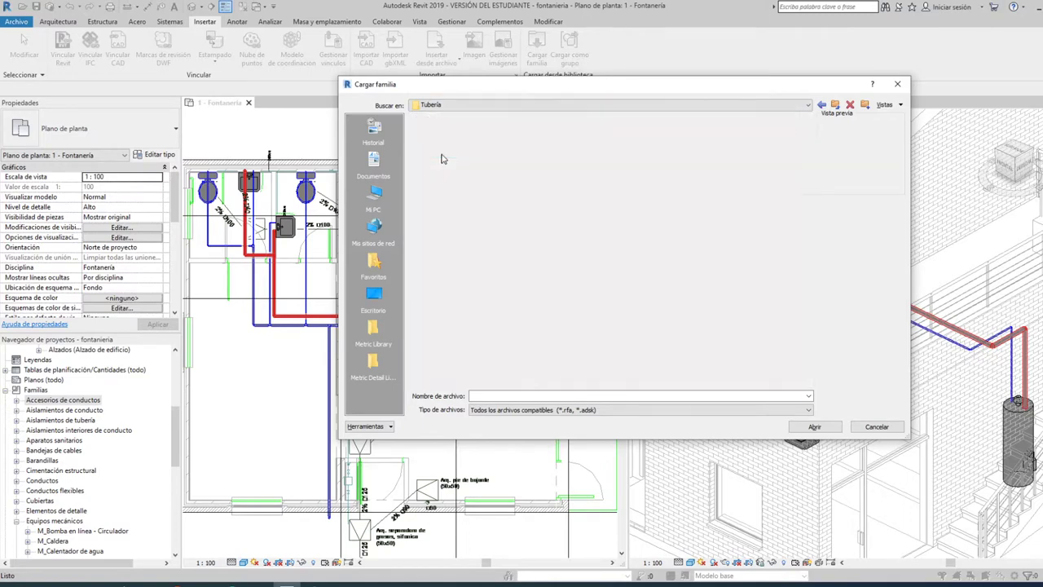
left_click(451, 271)
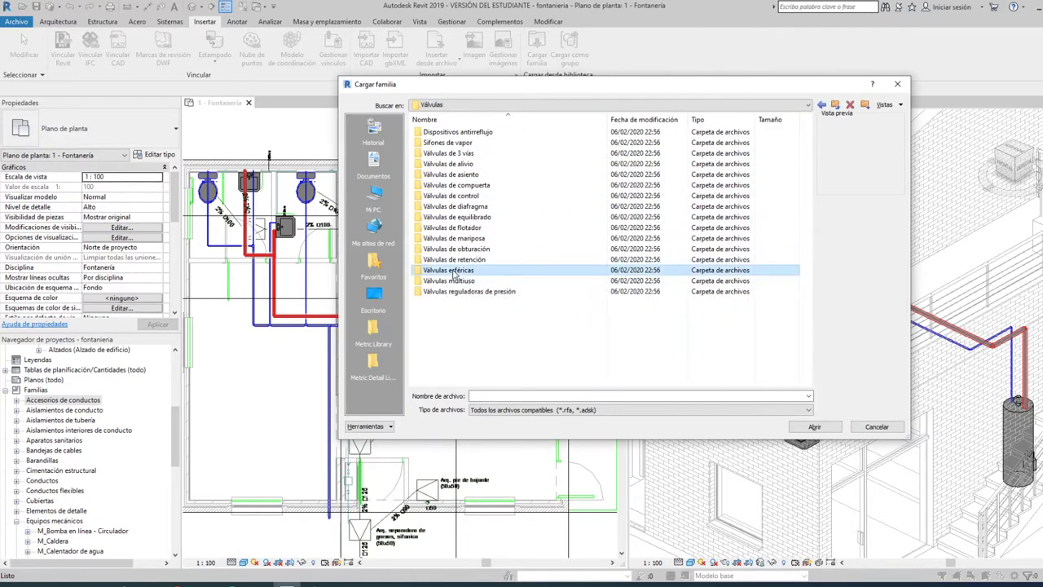
double_click(453, 274)
left_click(485, 133)
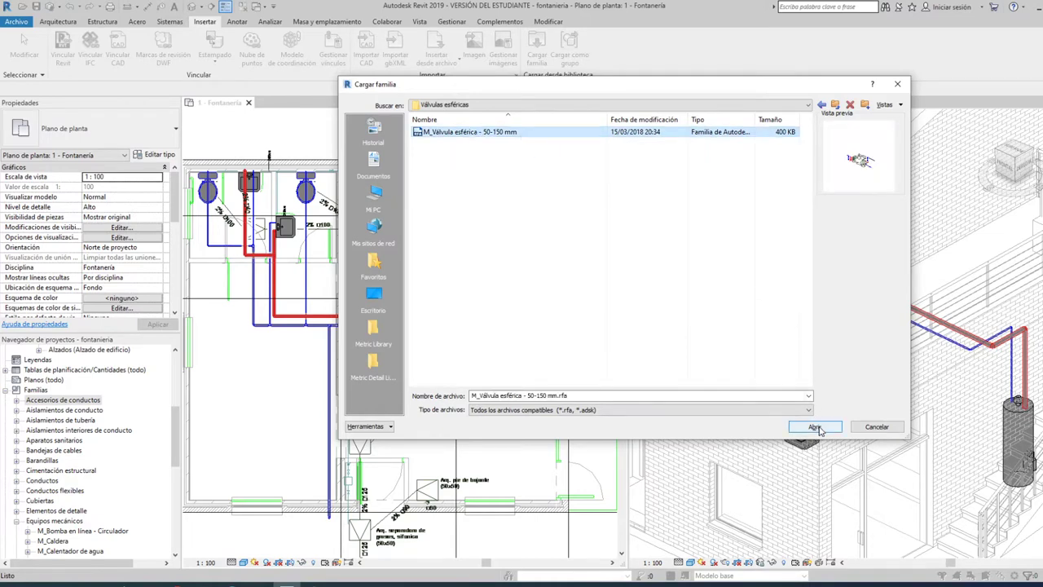
left_click(815, 427)
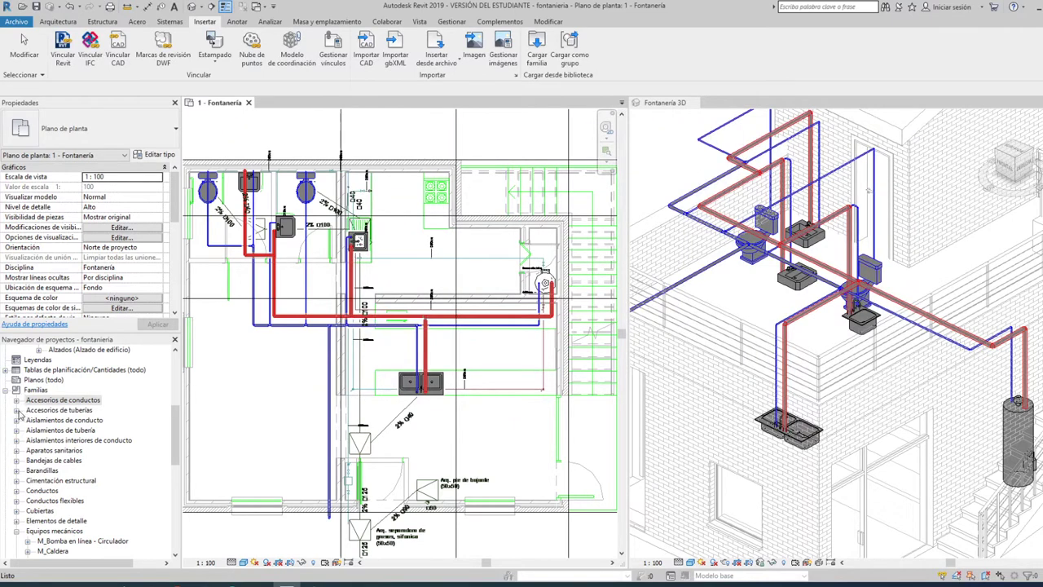
Inspect the Accesorios de tuberías category and select the Familias branch in the Project Browser
left_click(16, 410)
left_click(54, 410)
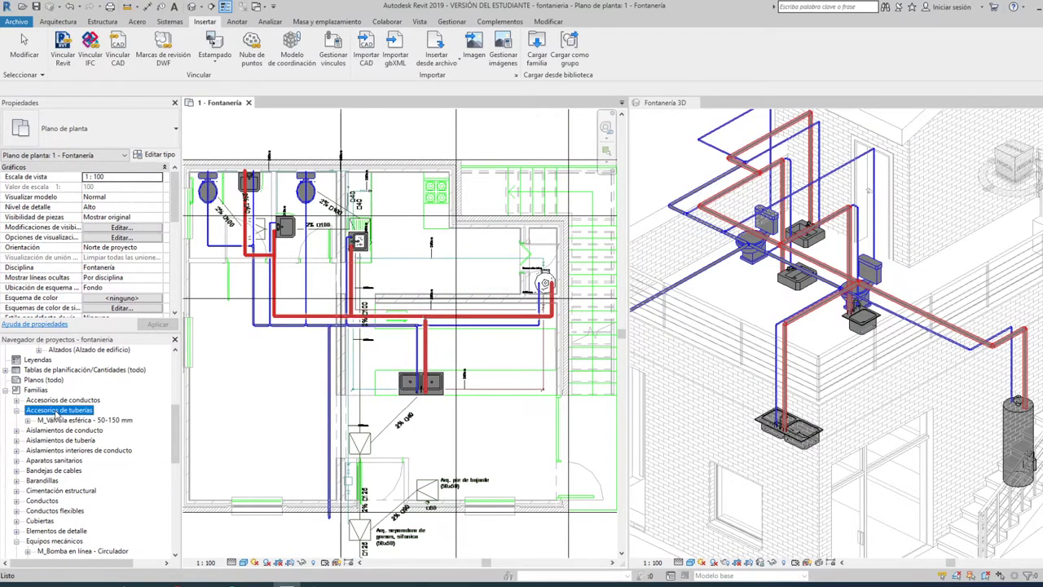
left_click(17, 410)
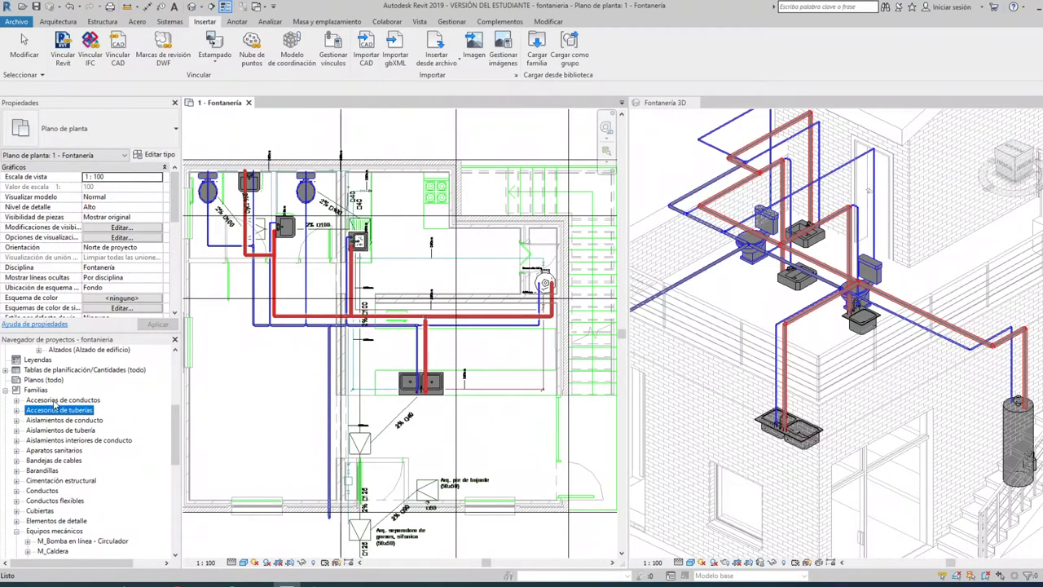
right_click(54, 402)
left_click(36, 389)
right_click(47, 391)
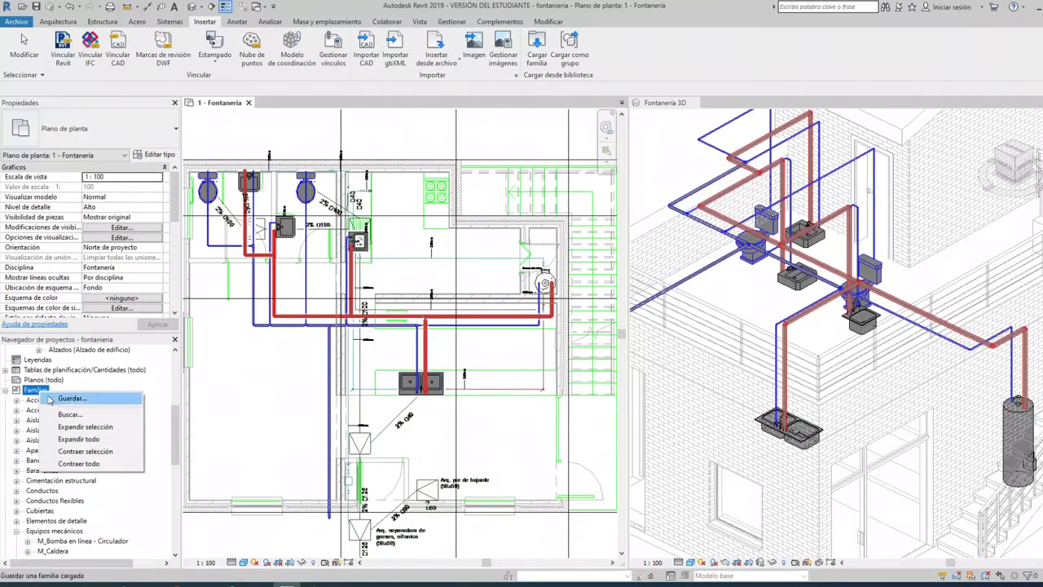
Search the Project Browser for 'Válvula' to locate the reloaded ball valve family
left_click(70, 415)
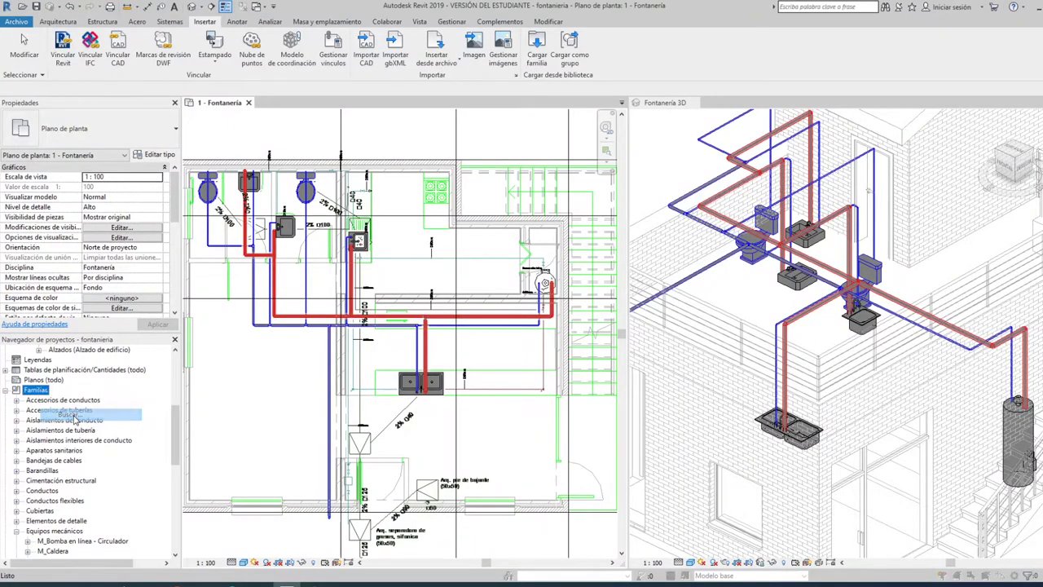
type("V")
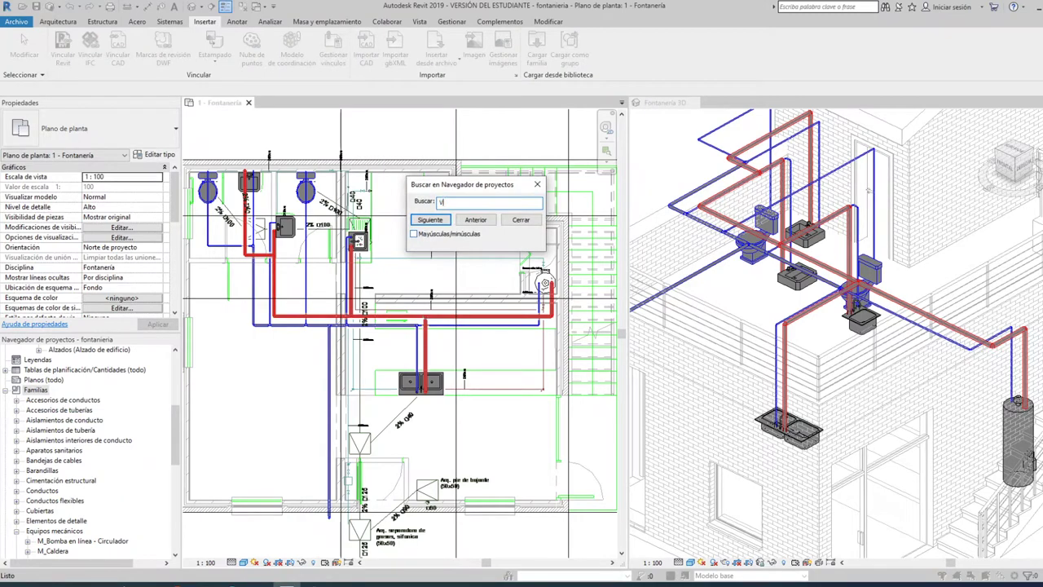
type("alv")
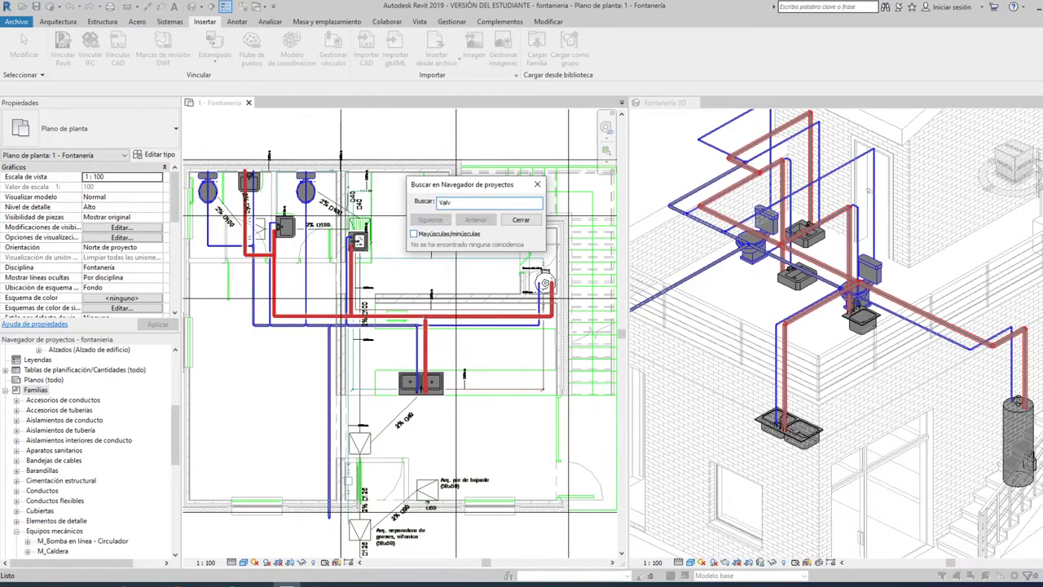
key("BackSpace")
key("BackSpace")
key("BackSpace")
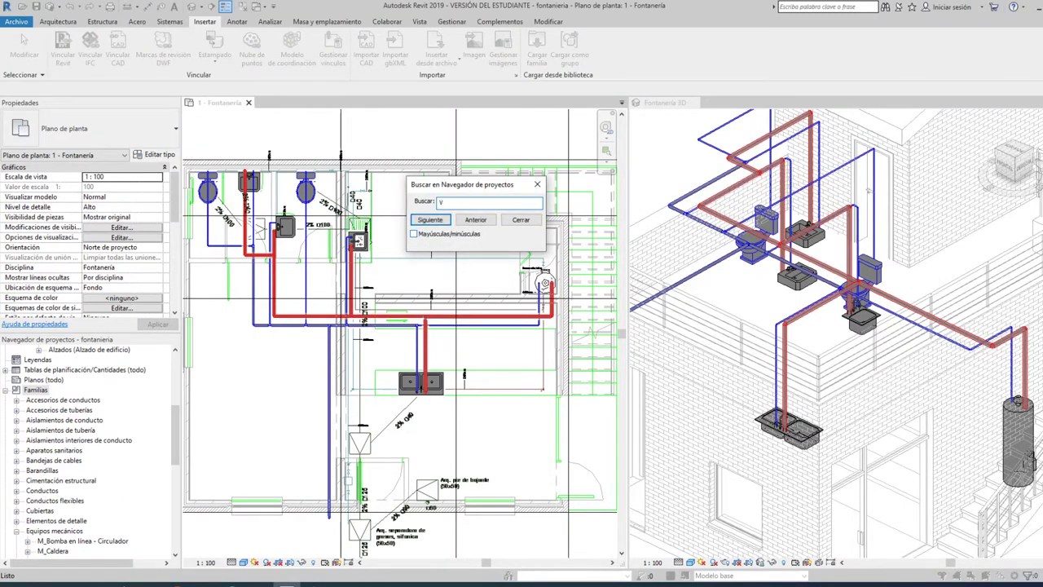
type("ávl")
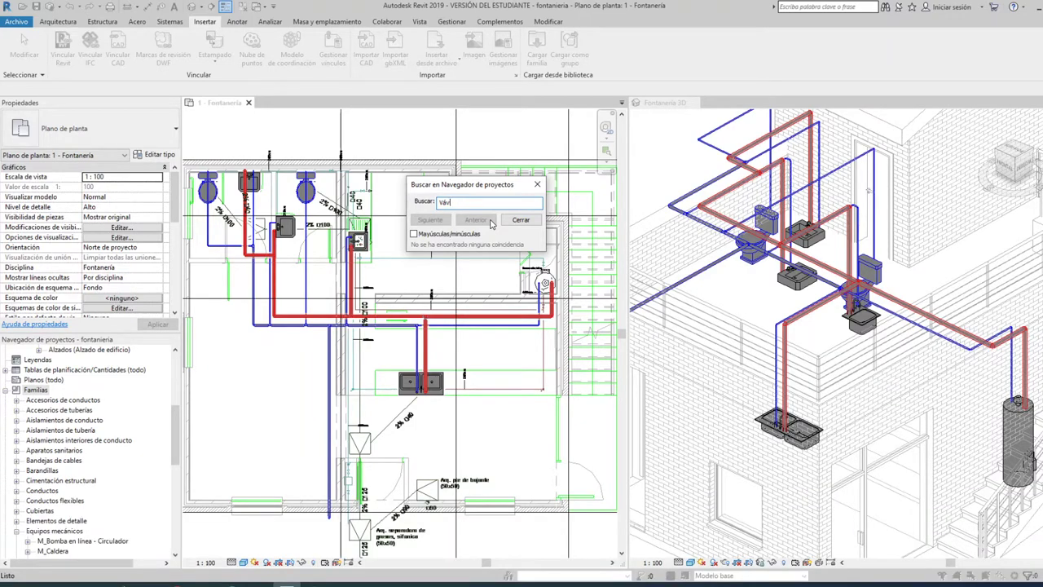
key("BackSpace")
key("BackSpace")
type("lv")
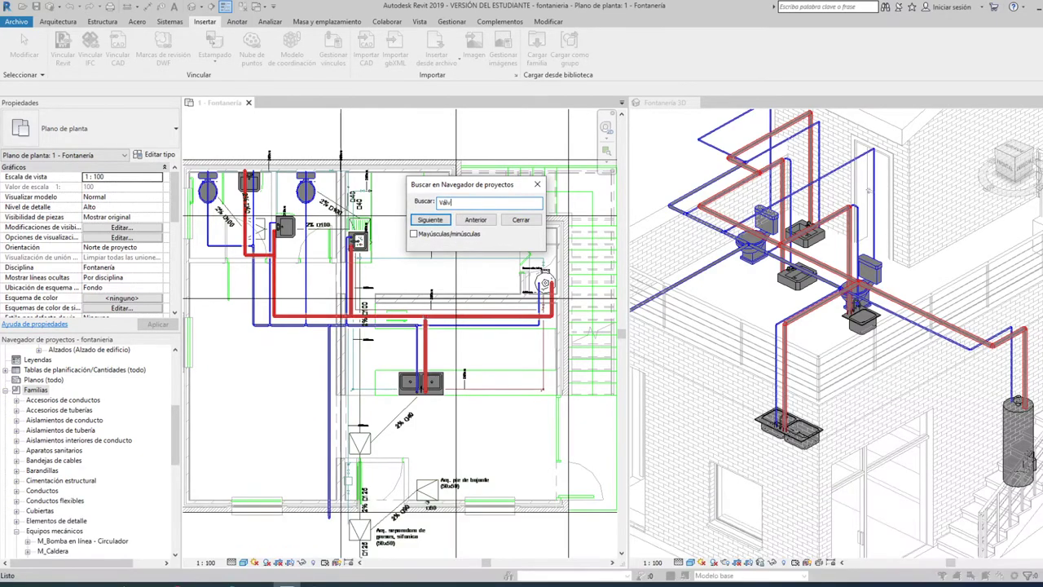
type("ula")
left_click(431, 220)
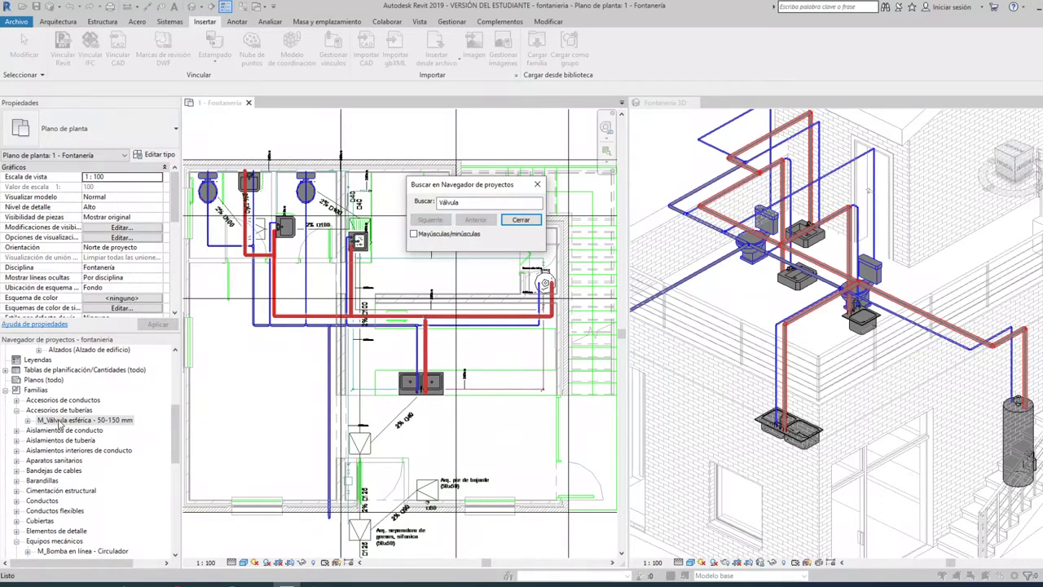
left_click(537, 184)
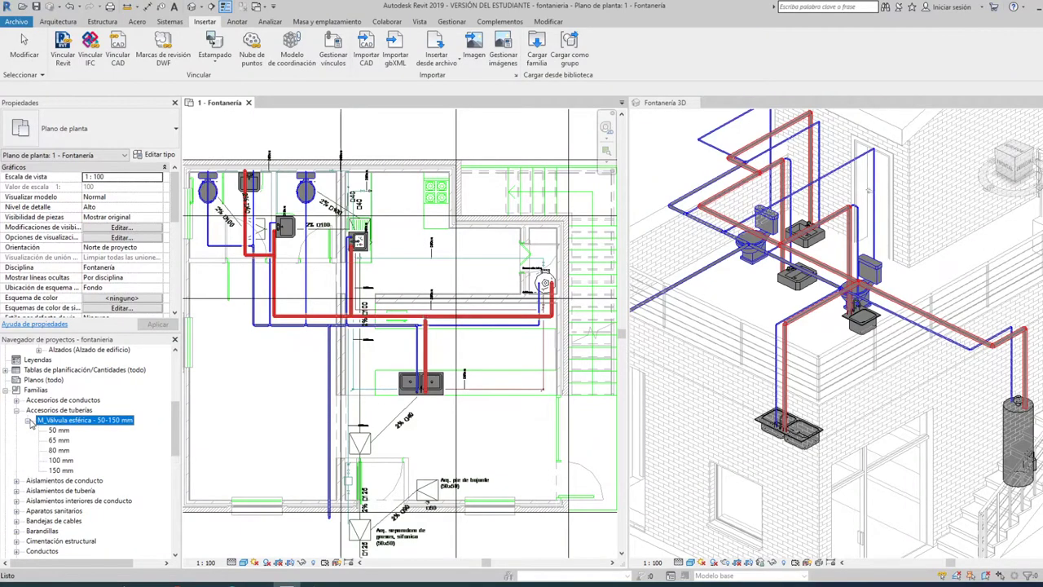
Drag the 50 mm ball valve type into the plan and open its type properties
double_click(39, 420)
left_click(58, 430)
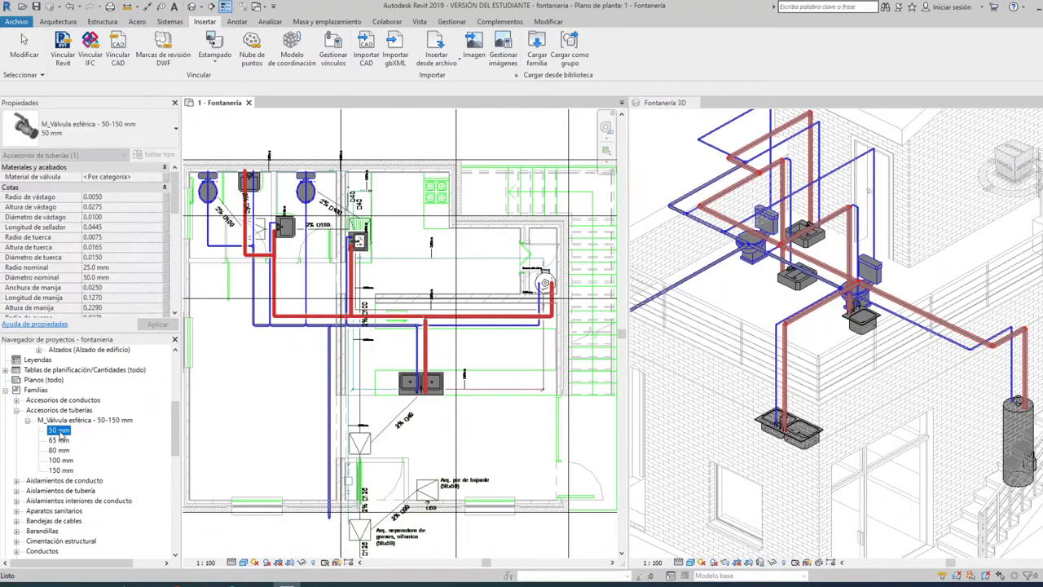
left_click_drag(279, 399, 262, 334)
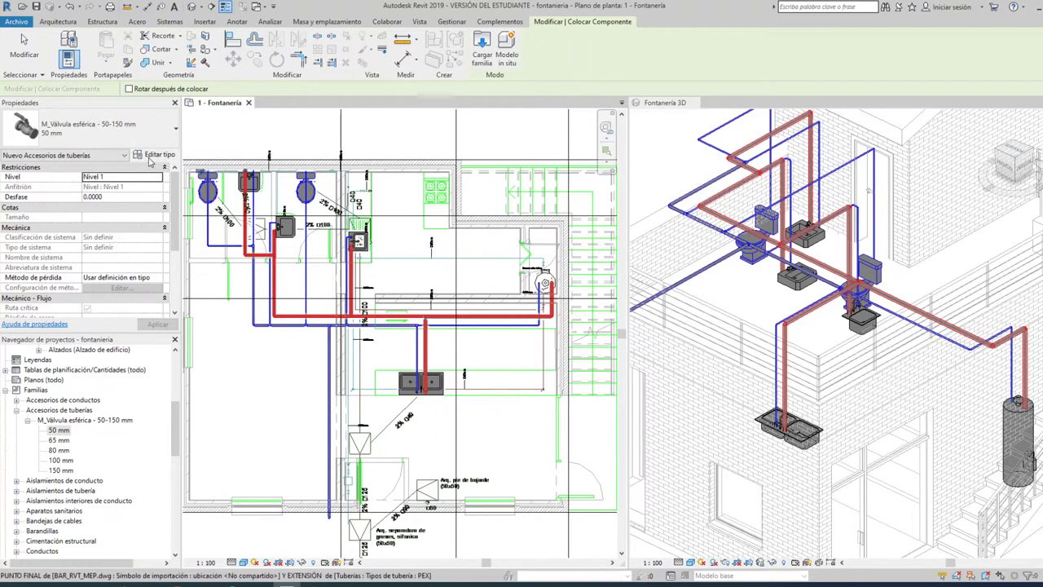
left_click(154, 154)
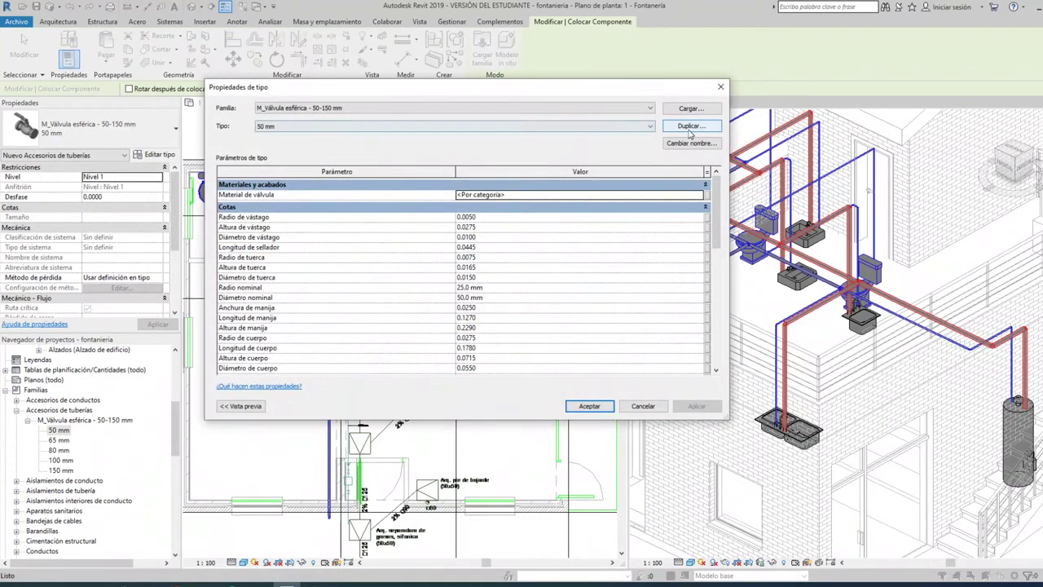
Duplicate the 50 mm type as a new 25 mm type with 25 mm nominal diameter
left_click(690, 128)
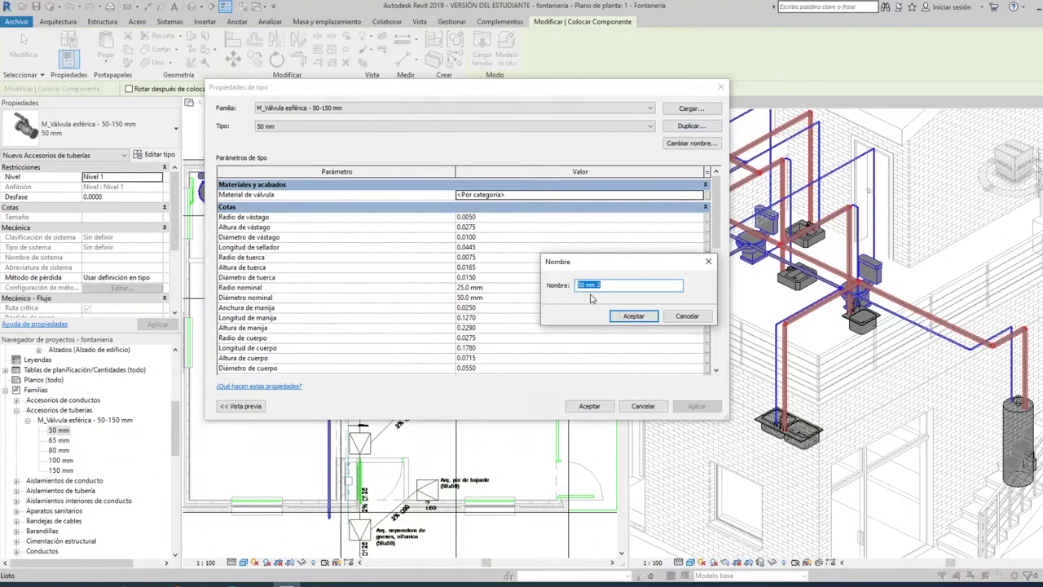
left_click_drag(586, 285, 554, 285)
type("25")
left_click(633, 316)
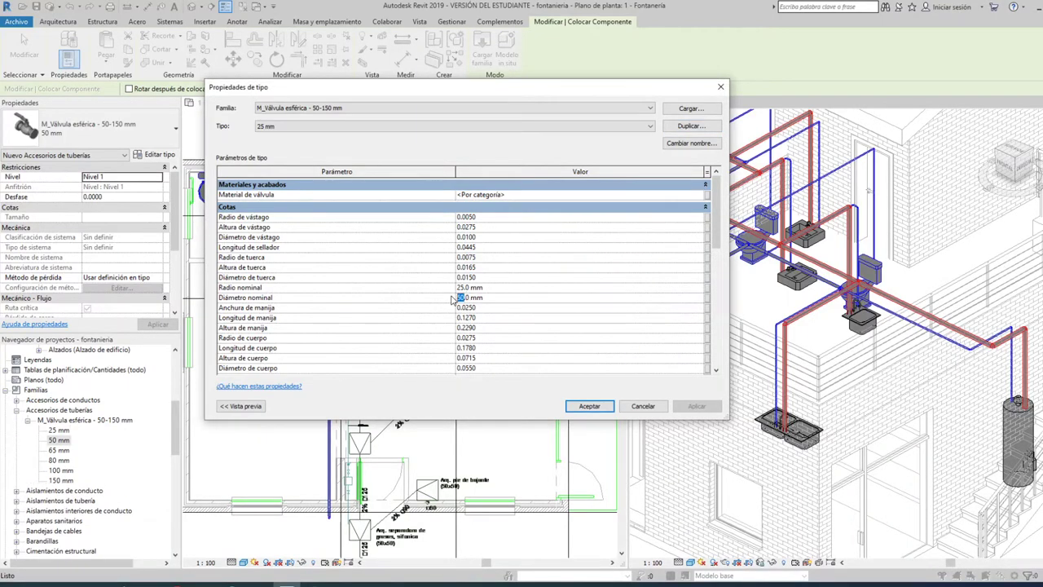
type("25")
key("Return")
Duplicate the 25 mm type as a new 20 mm type
left_click(691, 125)
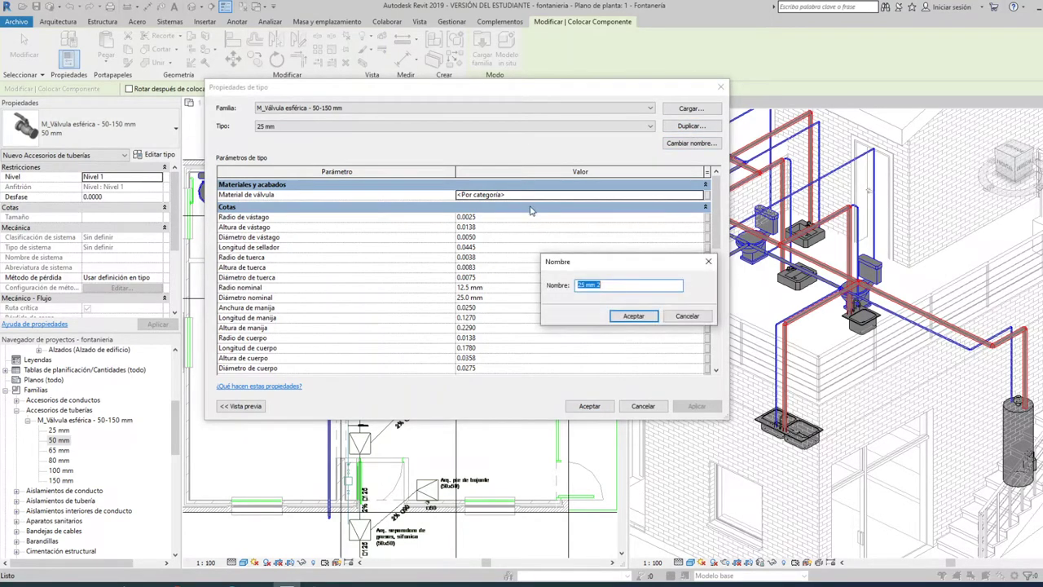
left_click_drag(586, 283, 576, 284)
type("20")
left_click(633, 315)
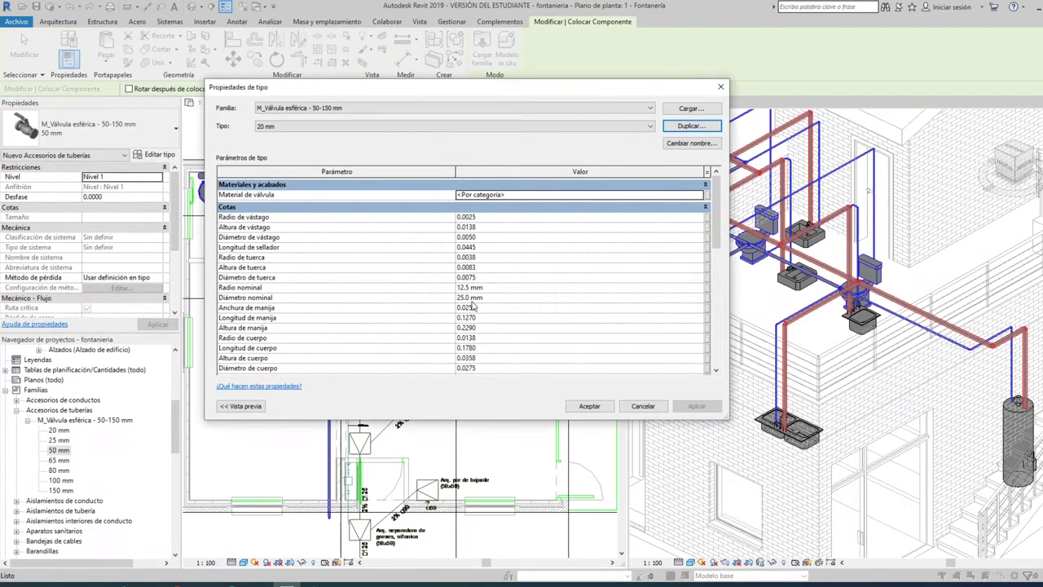
type("2")
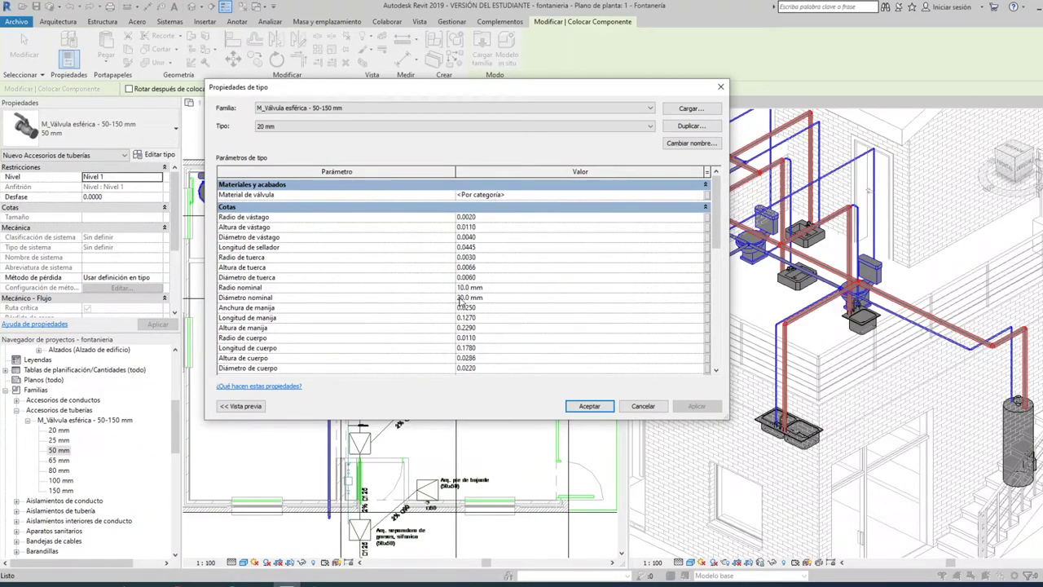
Create a 15 mm type with 15.0 mm nominal diameter and accept the type settings
left_click(689, 128)
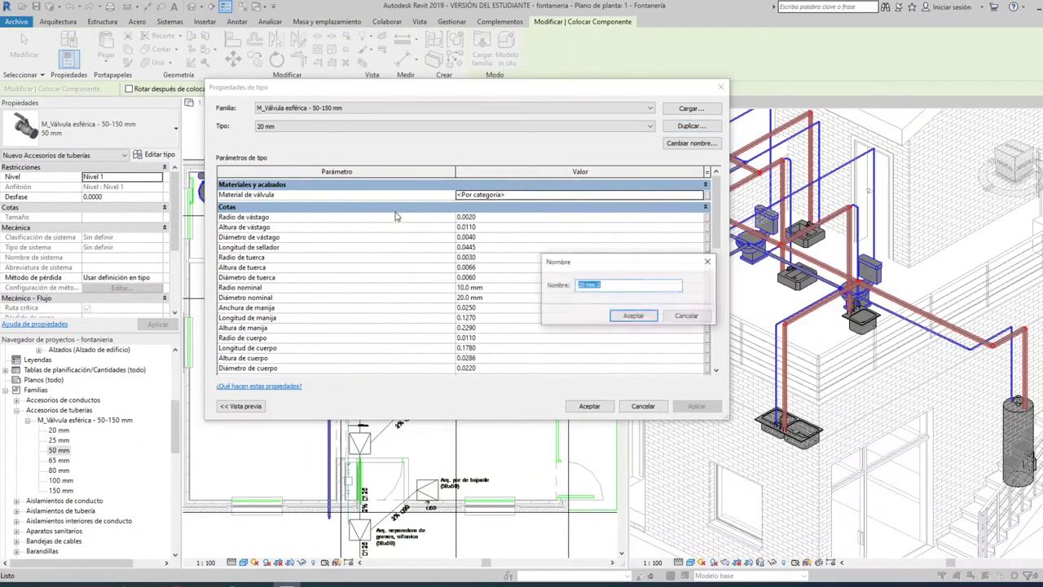
left_click_drag(582, 285, 571, 290)
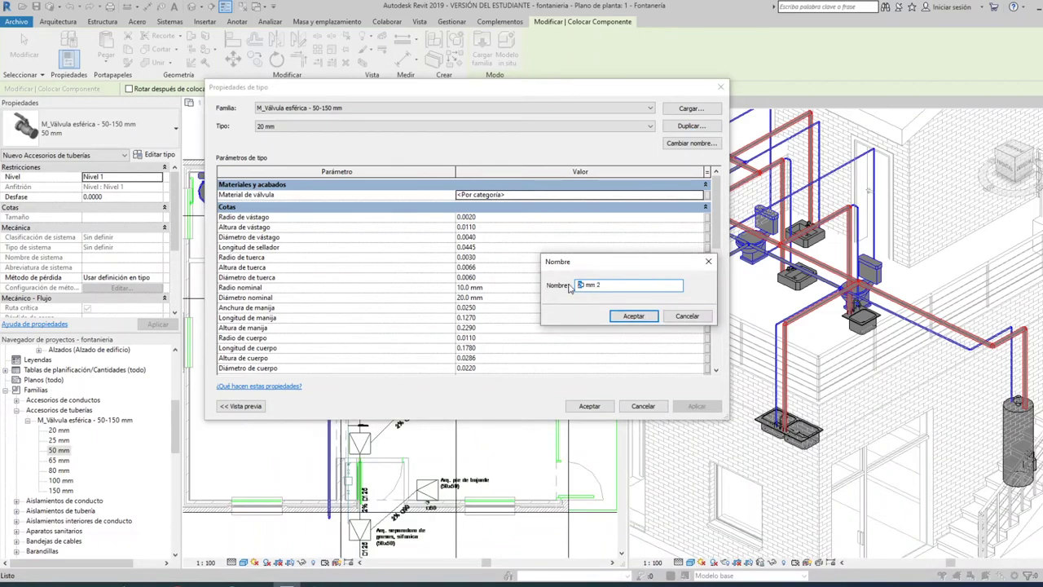
type("16")
type("5")
key("Delete")
key("Delete")
key("Return")
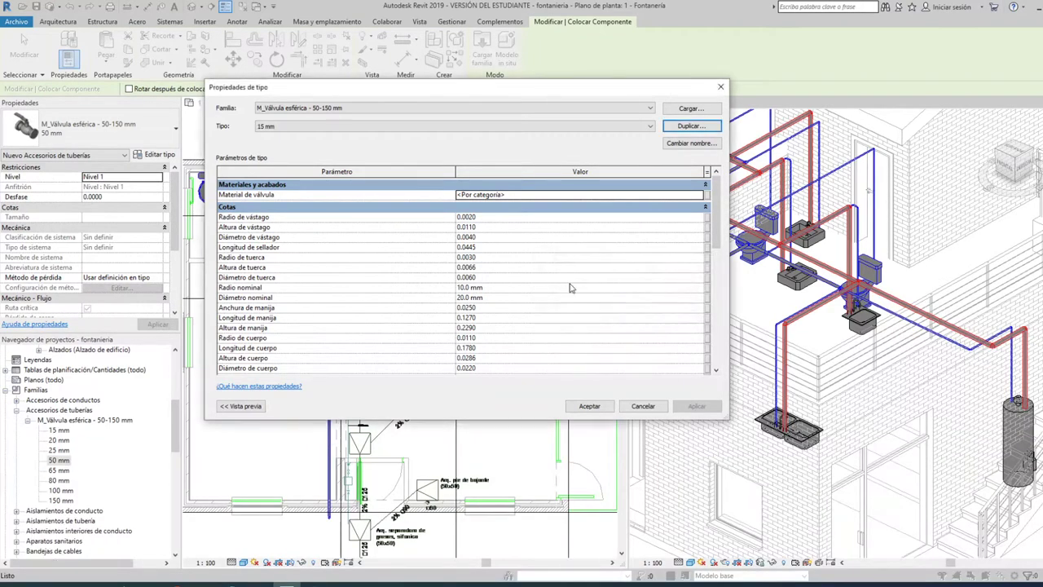
left_click(458, 297)
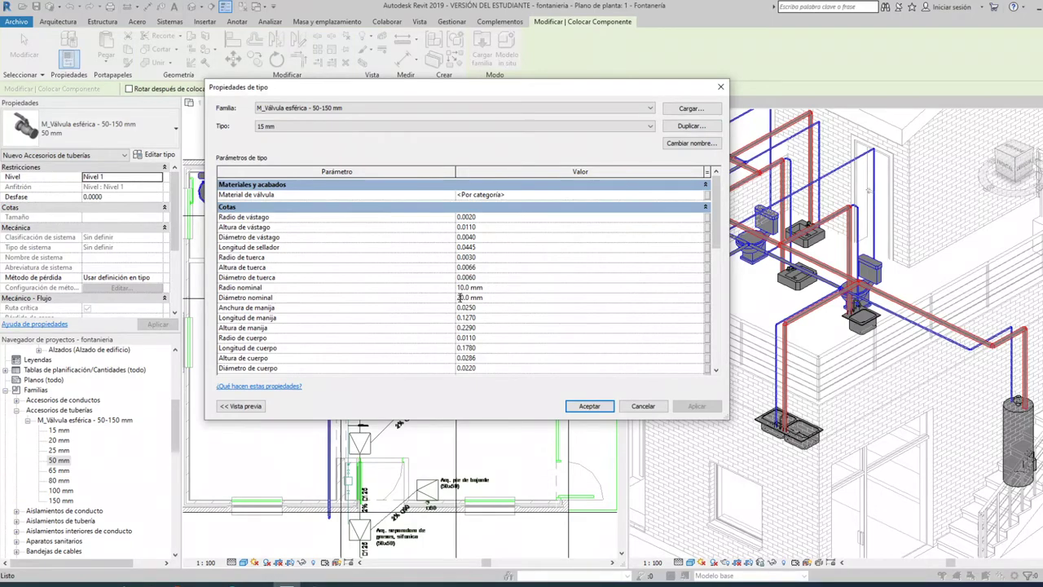
type("5")
key("Return")
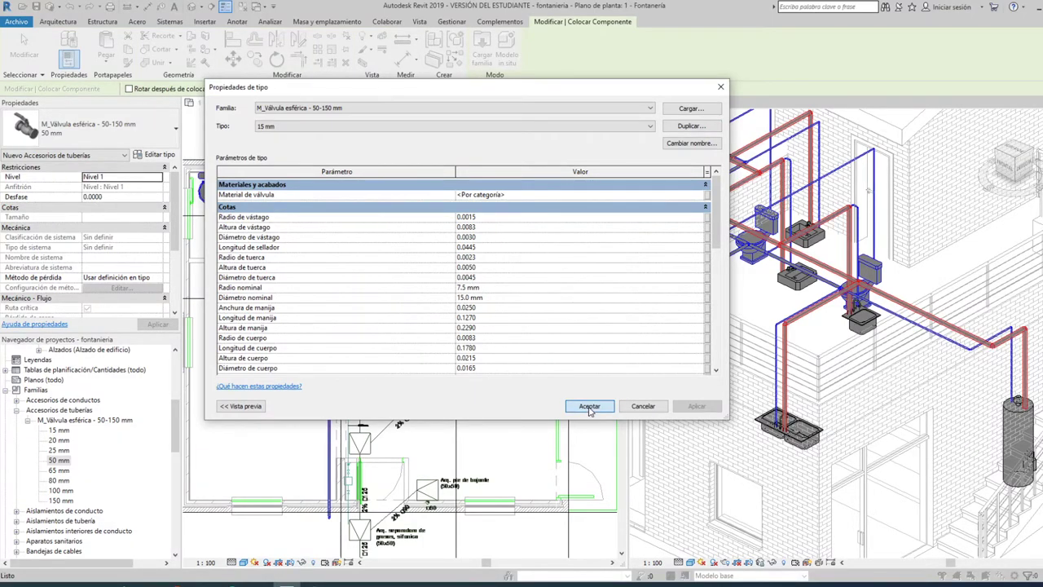
left_click(588, 406)
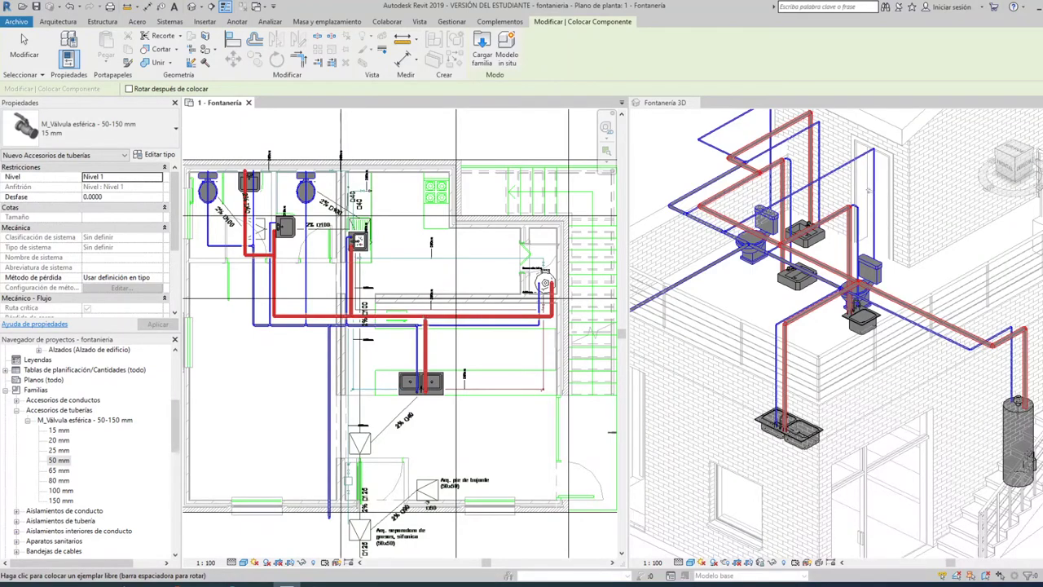
Bring a 15 mm ball valve into the 3D view at the riser and flip its orientation
left_click(24, 39)
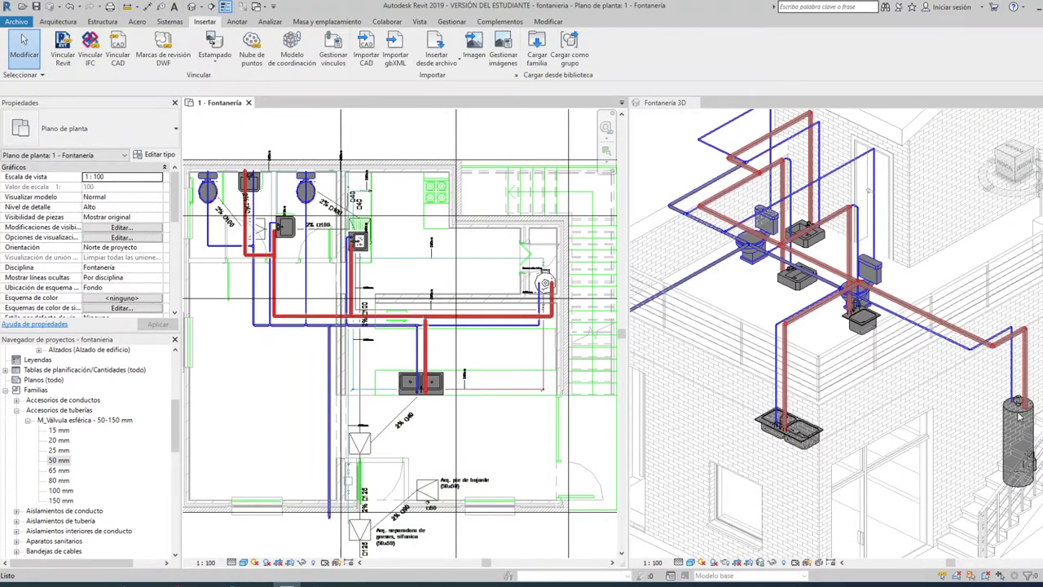
left_click(58, 431)
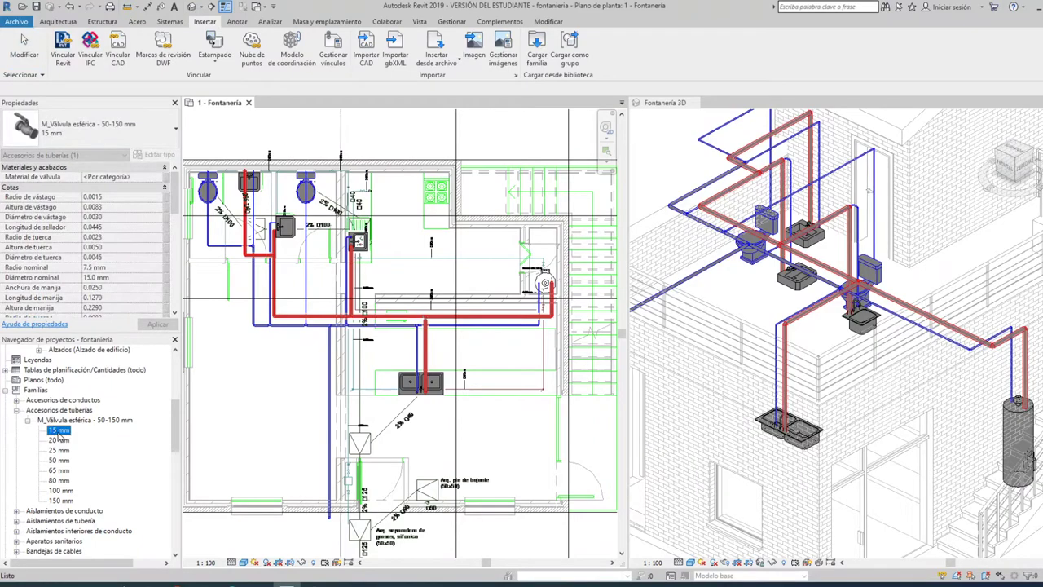
left_click_drag(59, 438, 780, 321)
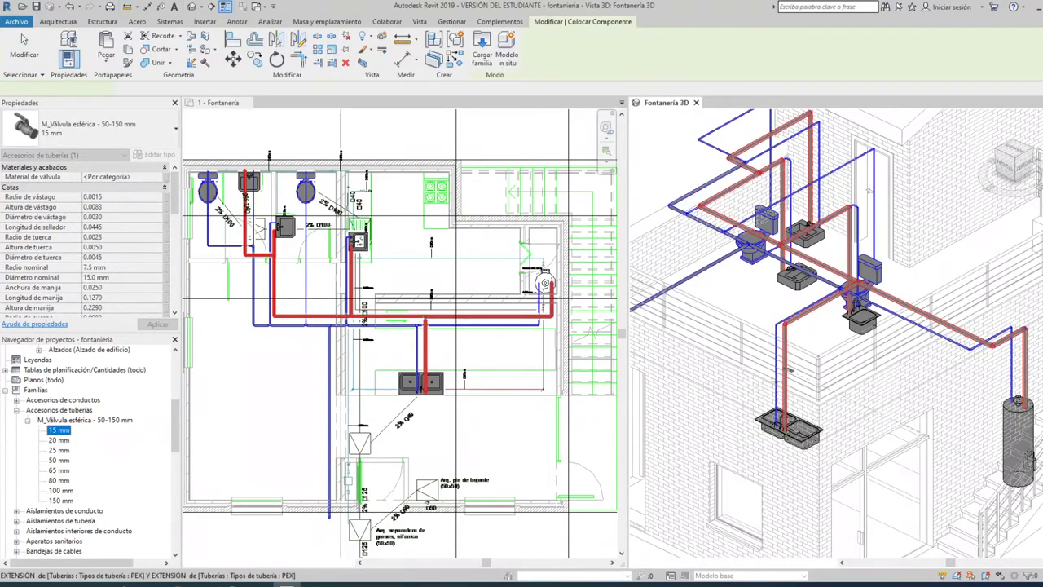
scroll(750, 340, "up", 5)
scroll(750, 341, "up", 4)
scroll(749, 341, "up", 2)
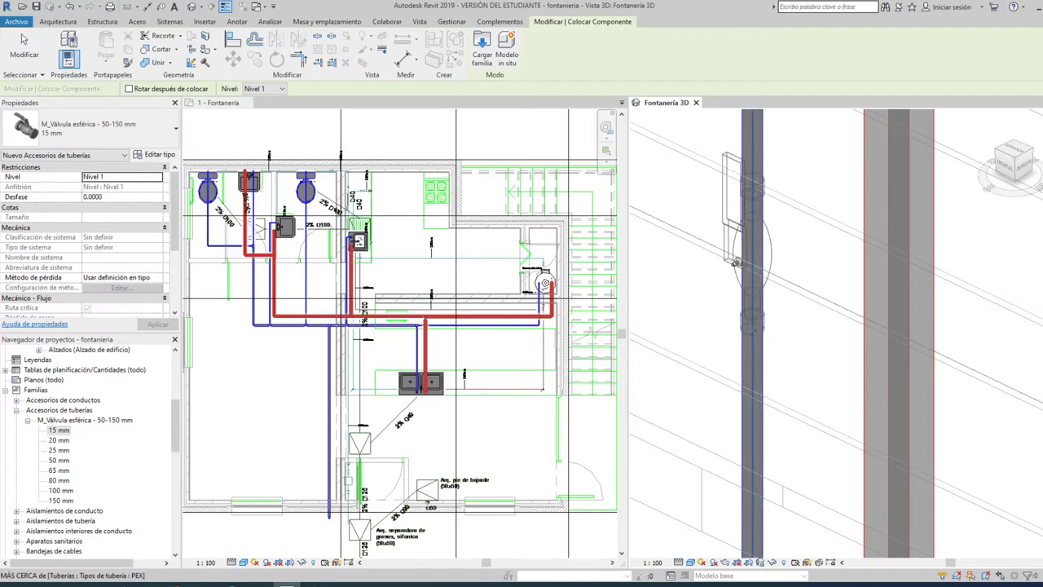
key("space")
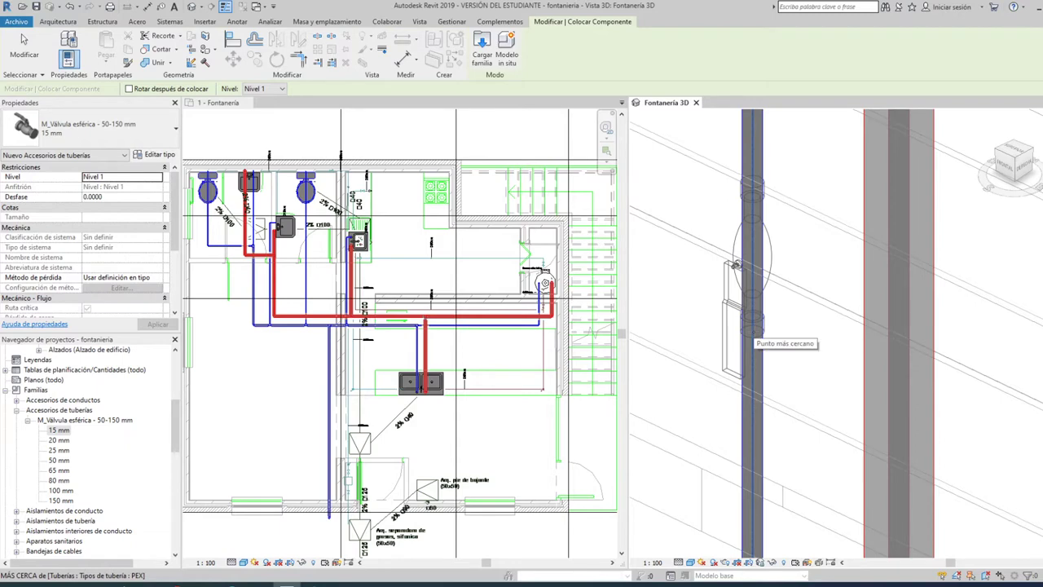
Rotate the valve on the blue cold-water pipe so its handle points left
scroll(753, 341, "down", 3)
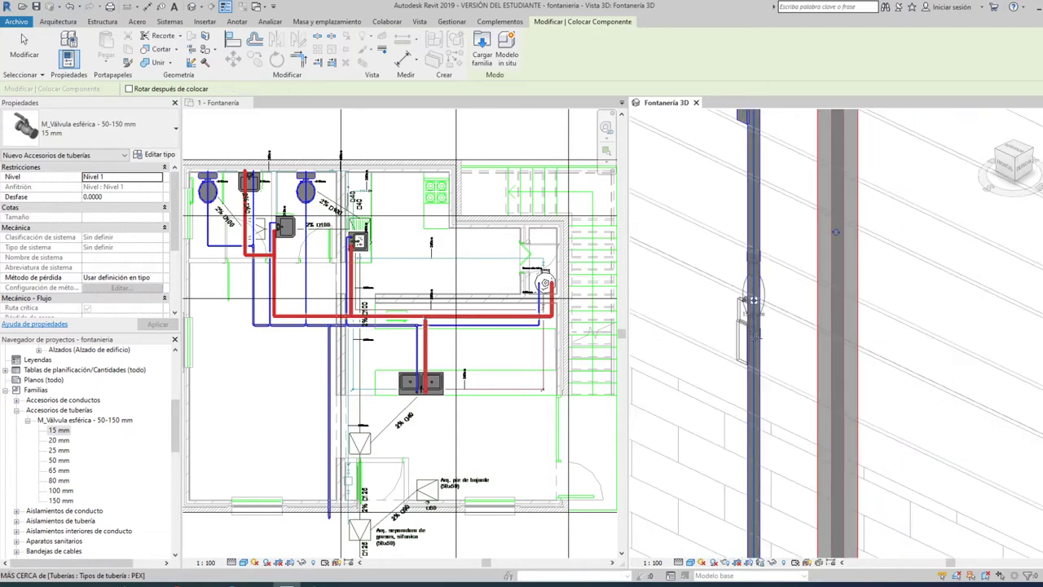
key("Escape")
key("Escape")
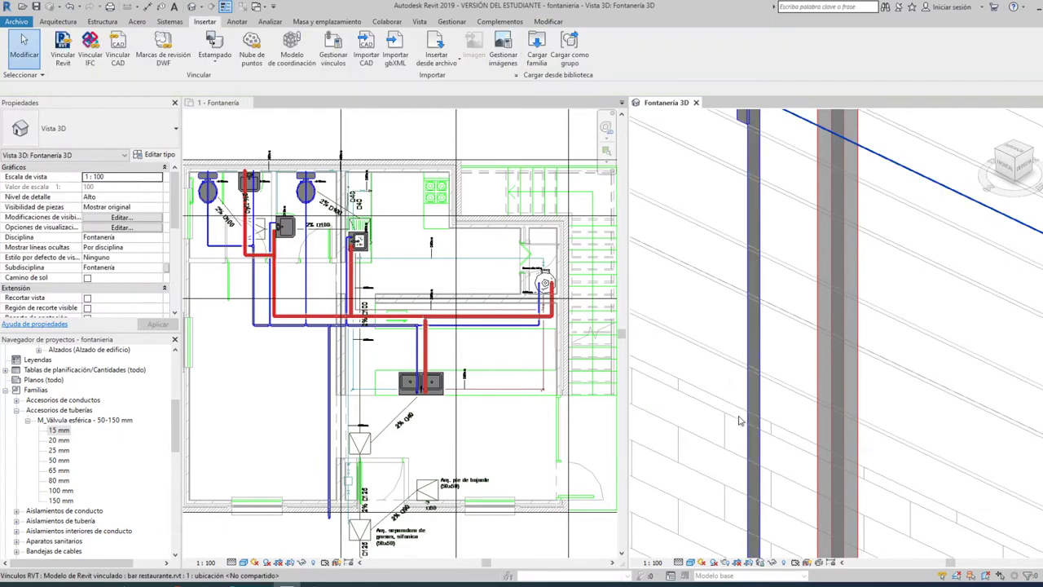
scroll(737, 349, "down", 1)
scroll(738, 326, "down", 1)
scroll(742, 277, "down", 1)
left_click(742, 277)
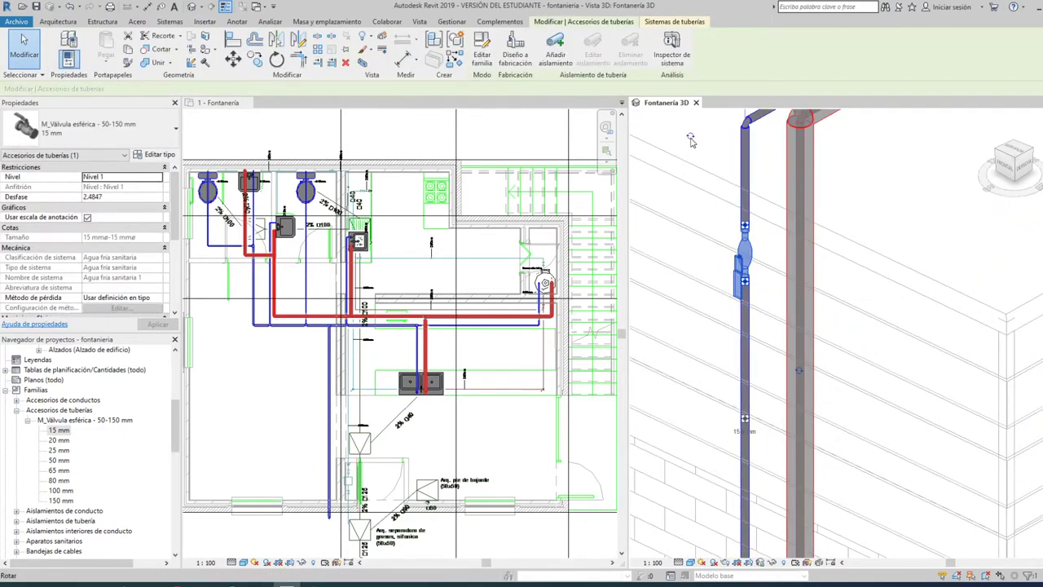
left_click(689, 181)
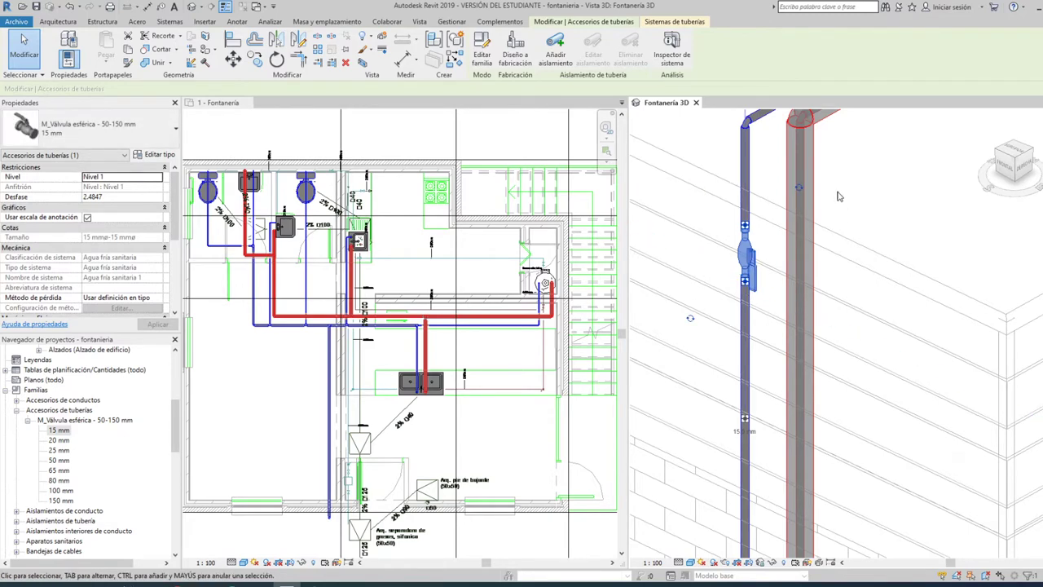
key("space")
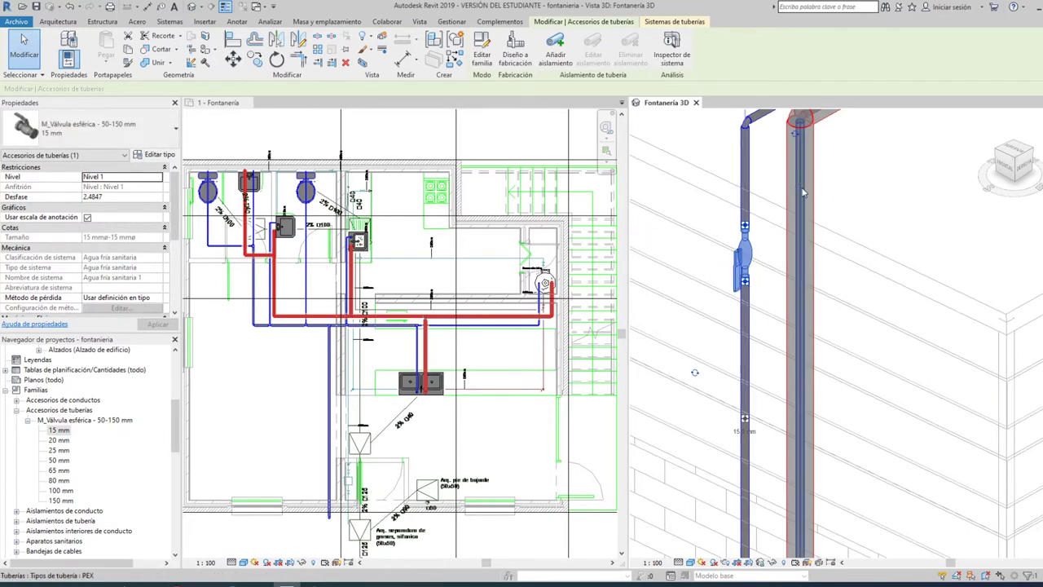
key("Escape")
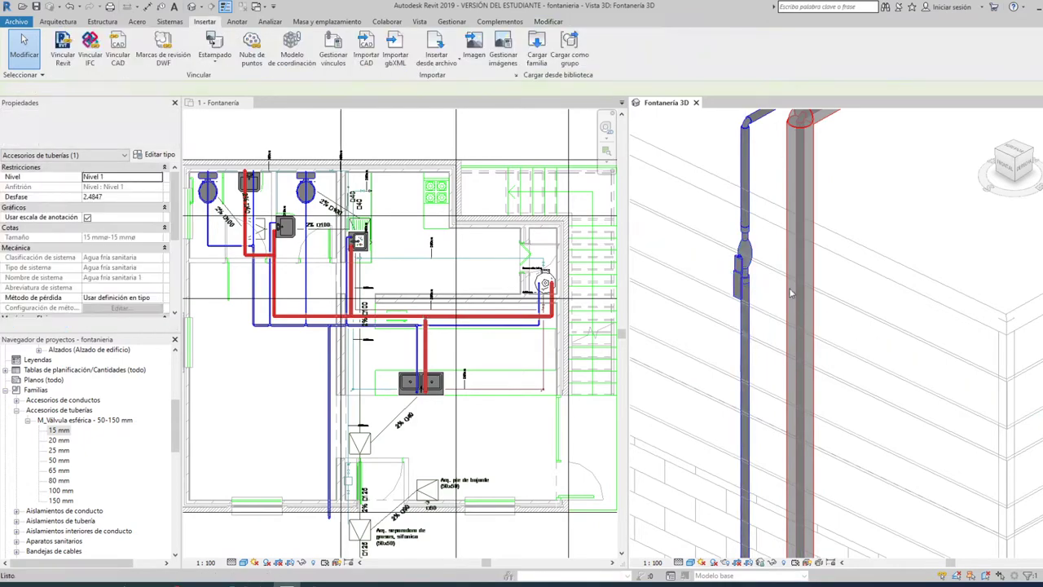
Reselect the placed valve, then pick the 15 mm ball valve type again
scroll(791, 294, "down", 5)
scroll(755, 298, "up", 3)
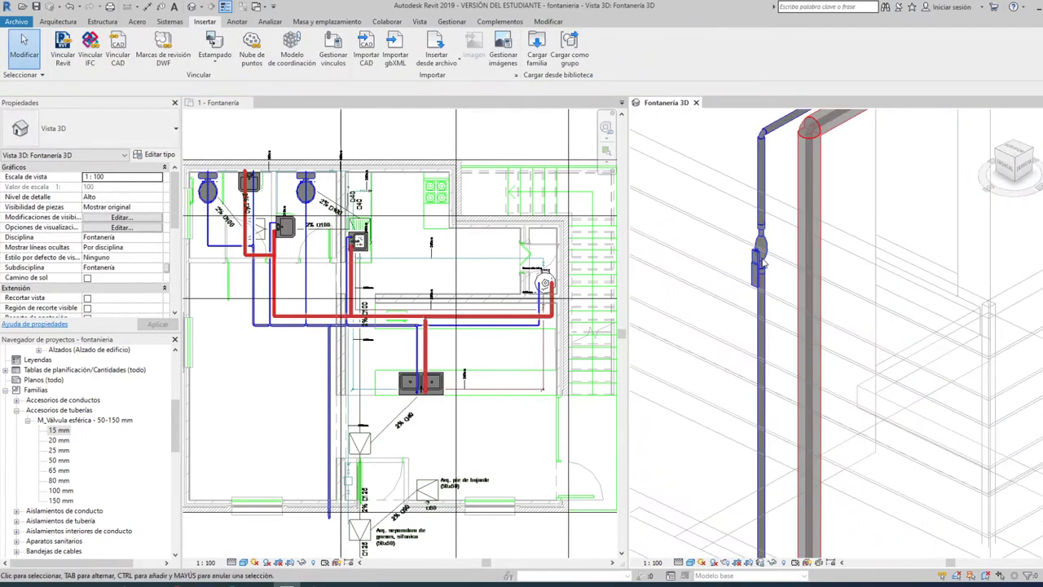
left_click(758, 263)
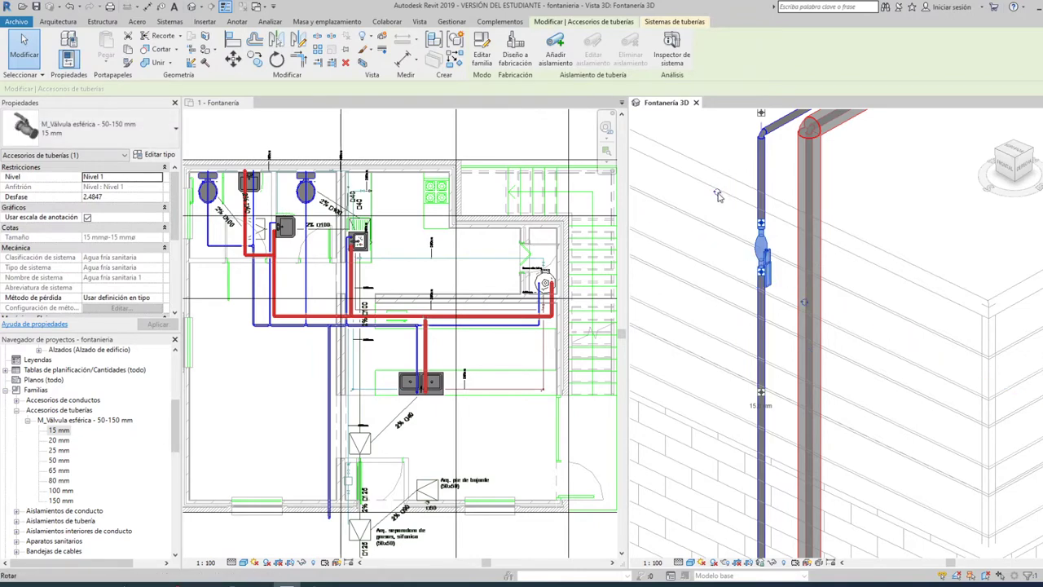
key("Escape")
key("Escape")
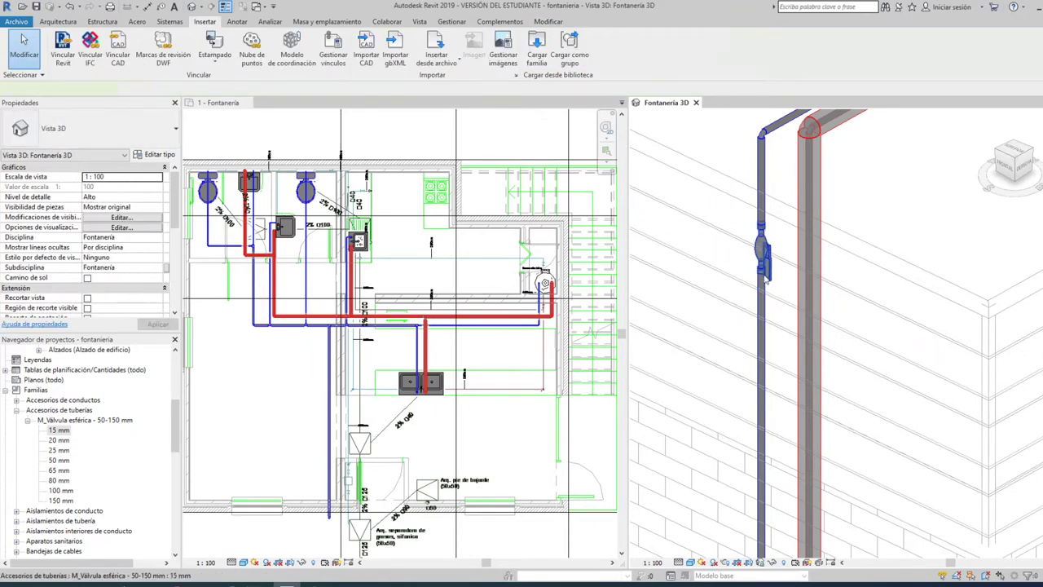
left_click(764, 259)
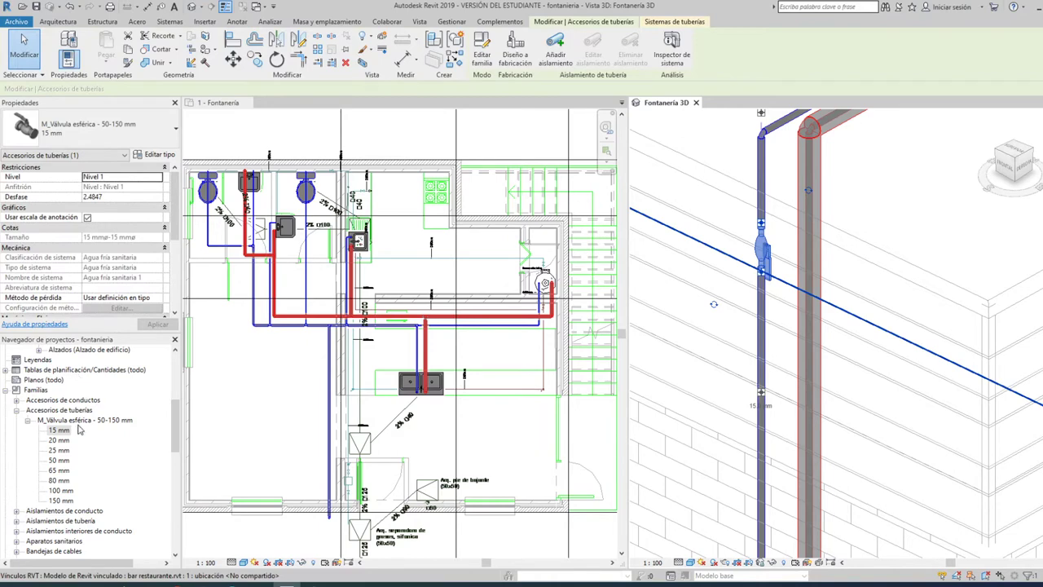
left_click(58, 430)
Bring another 15 mm valve into the 3D view and frame the sink and stair risers
left_click_drag(580, 375, 659, 360)
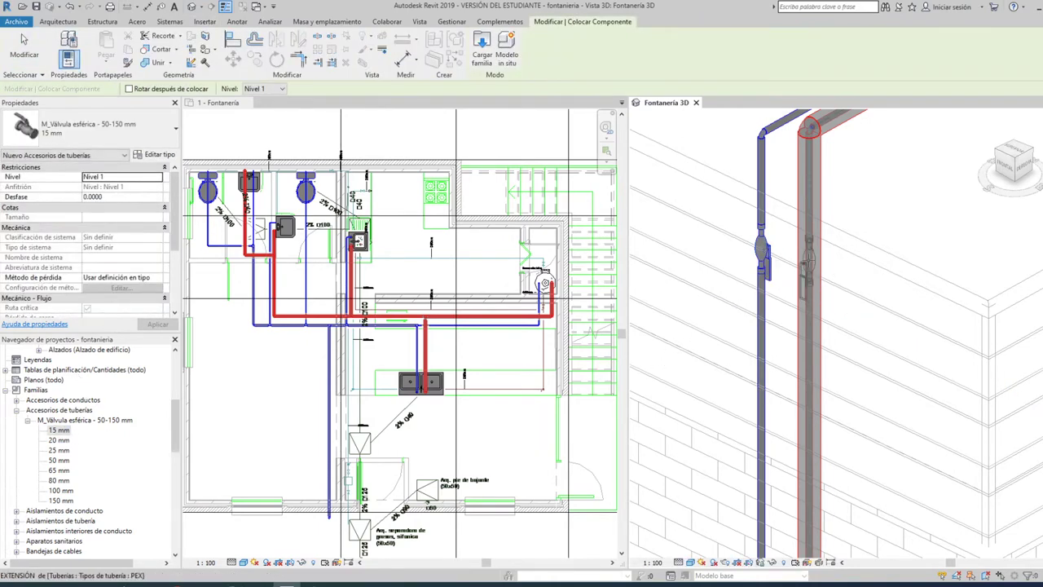
scroll(809, 249, "up", 2)
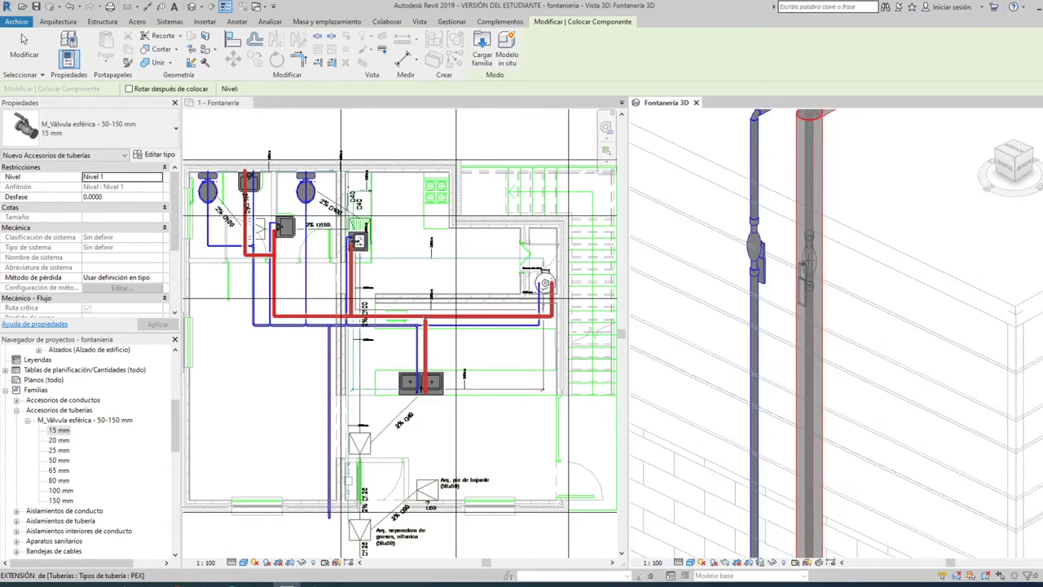
scroll(809, 255, "down", 2)
scroll(811, 269, "down", 2)
scroll(815, 300, "down", 2)
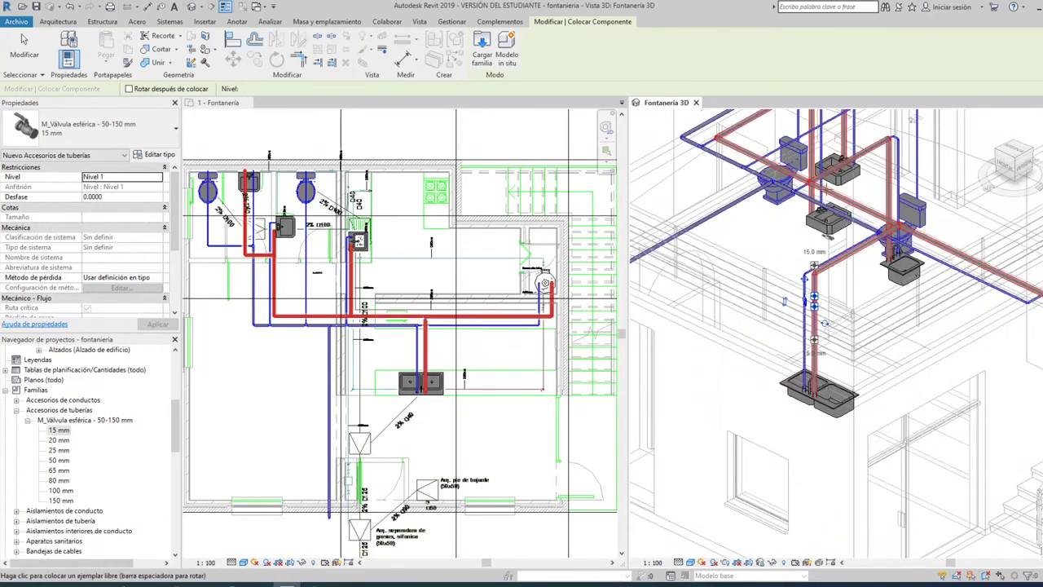
middle_click_drag(815, 301, 820, 385)
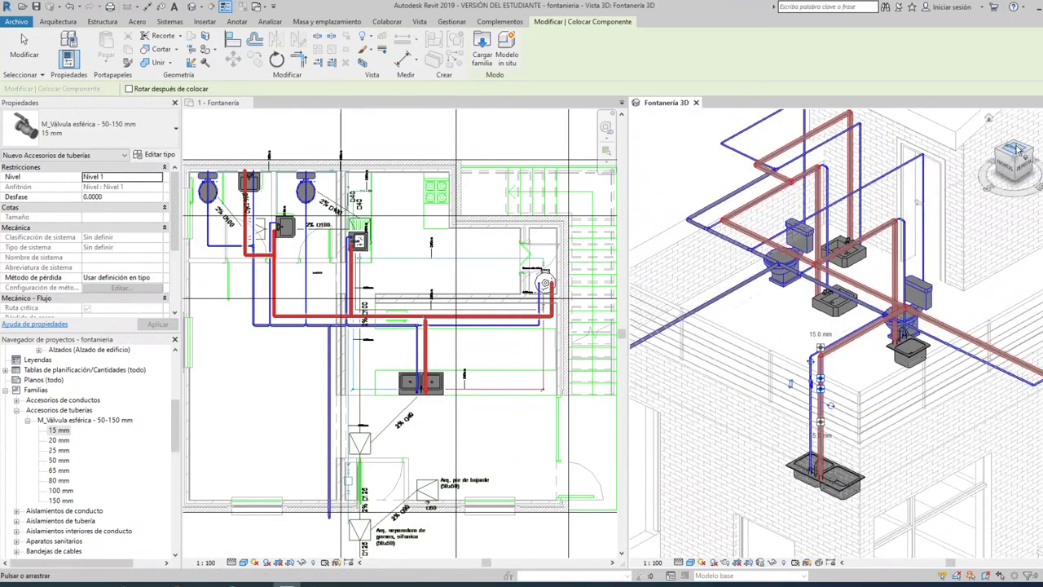
scroll(810, 396, "up", 2)
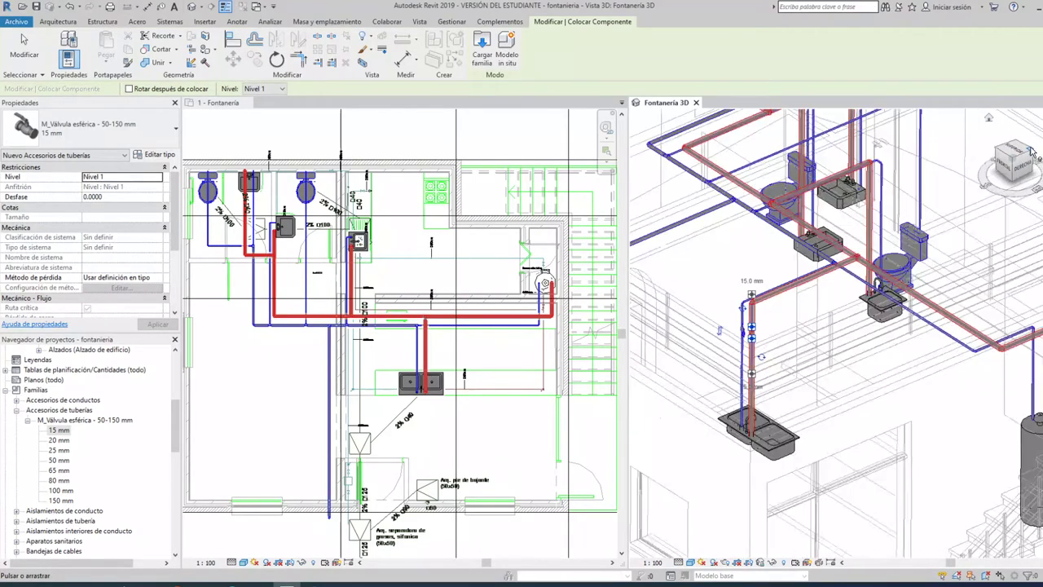
scroll(811, 395, "up", 3)
scroll(692, 229, "up", 2)
scroll(692, 230, "down", 3)
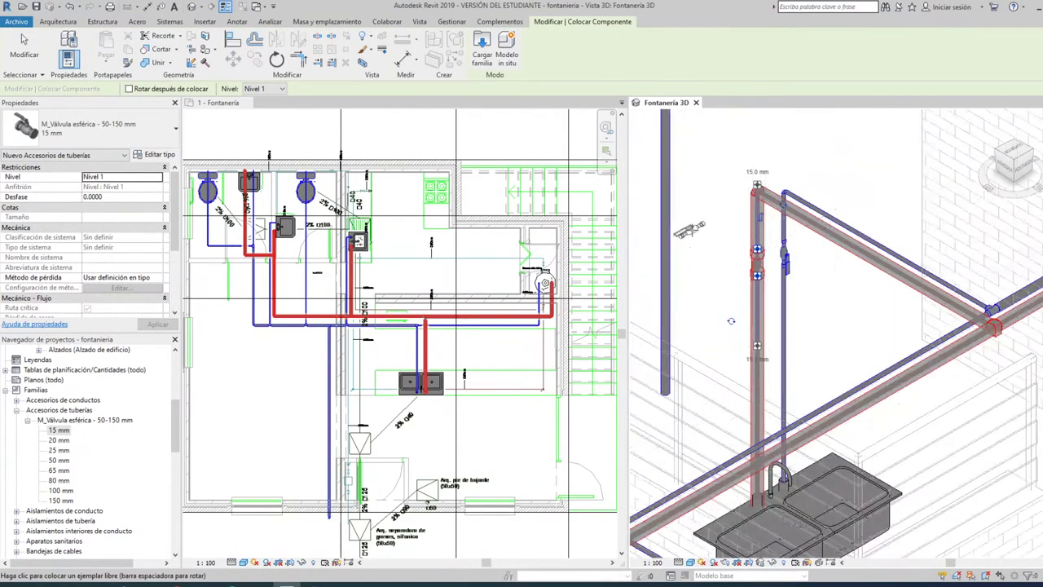
middle_click_drag(798, 456, 733, 171)
scroll(825, 266, "up", 3)
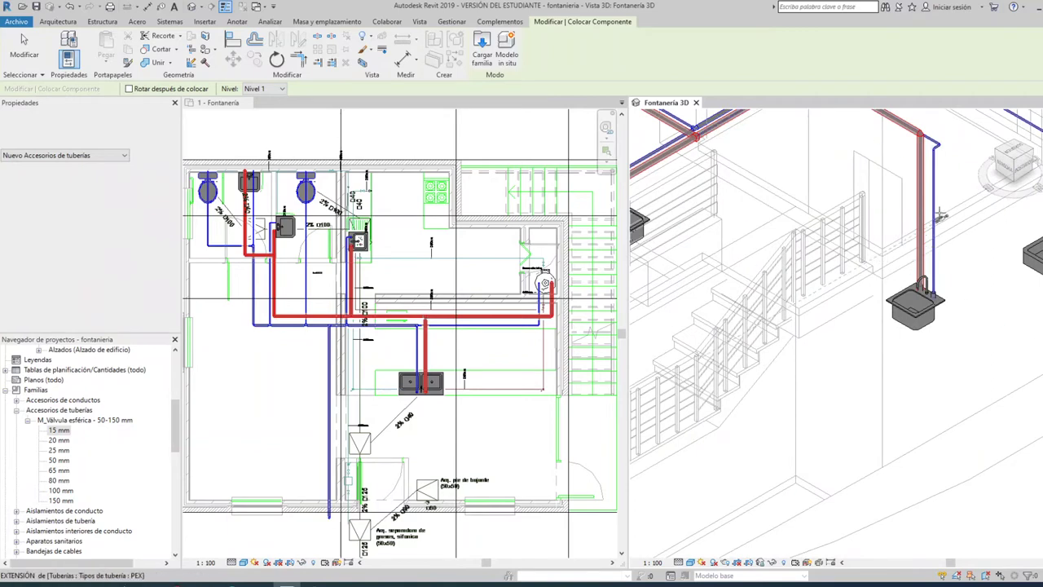
scroll(940, 214, "up", 2)
scroll(940, 215, "up", 2)
scroll(841, 303, "up", 3)
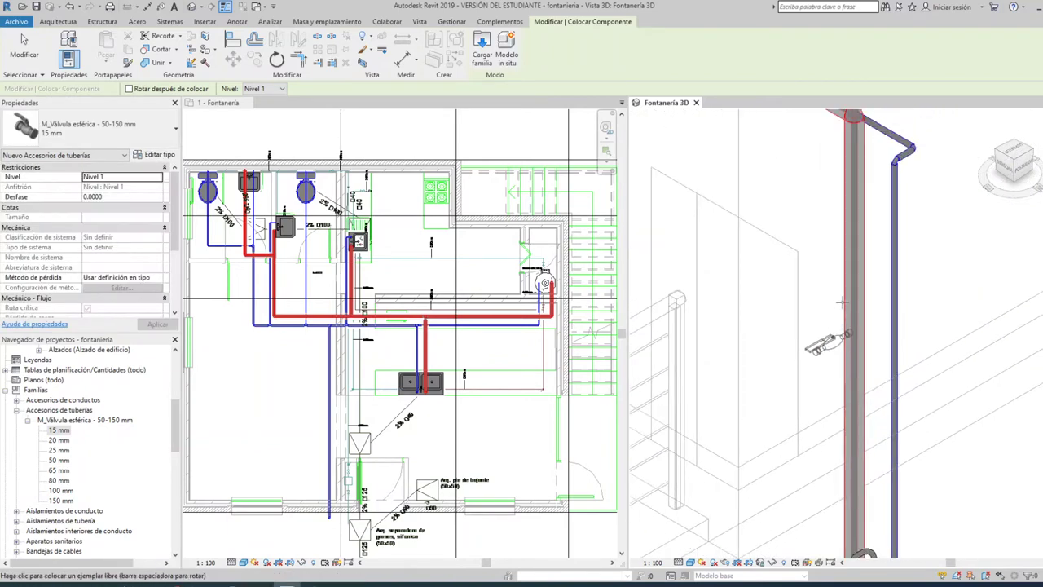
Place 15 mm ball valves on the red hot and blue cold vertical pipes
left_click(878, 286)
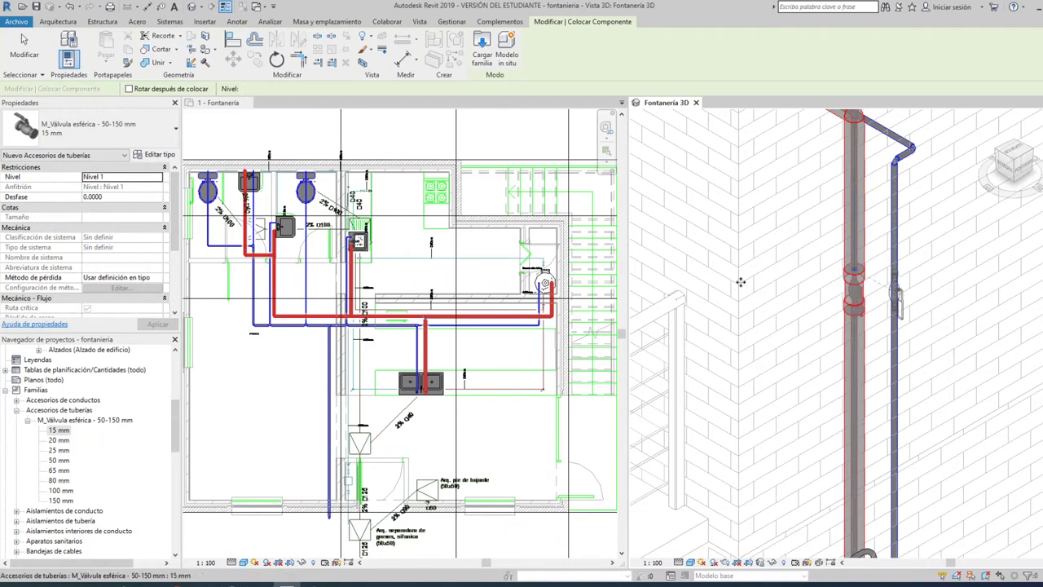
scroll(721, 281, "down", 3)
scroll(931, 228, "up", 3)
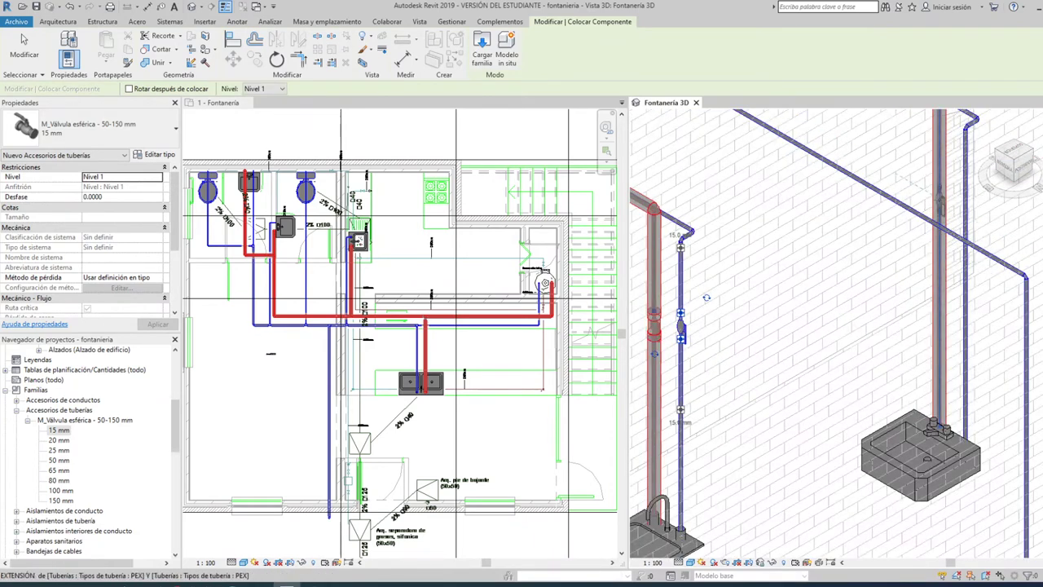
left_click(964, 204)
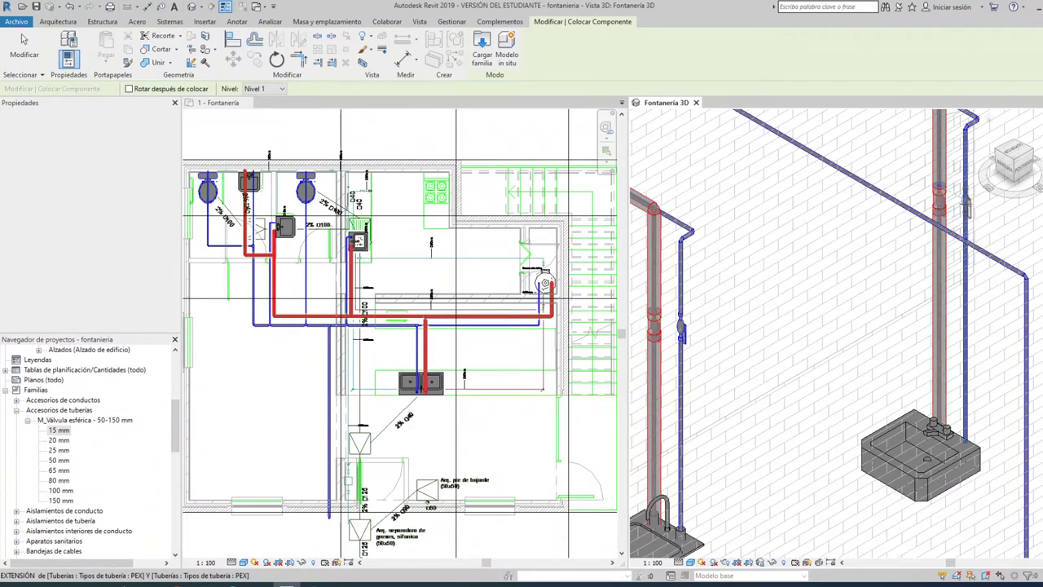
middle_click_drag(931, 251, 787, 297)
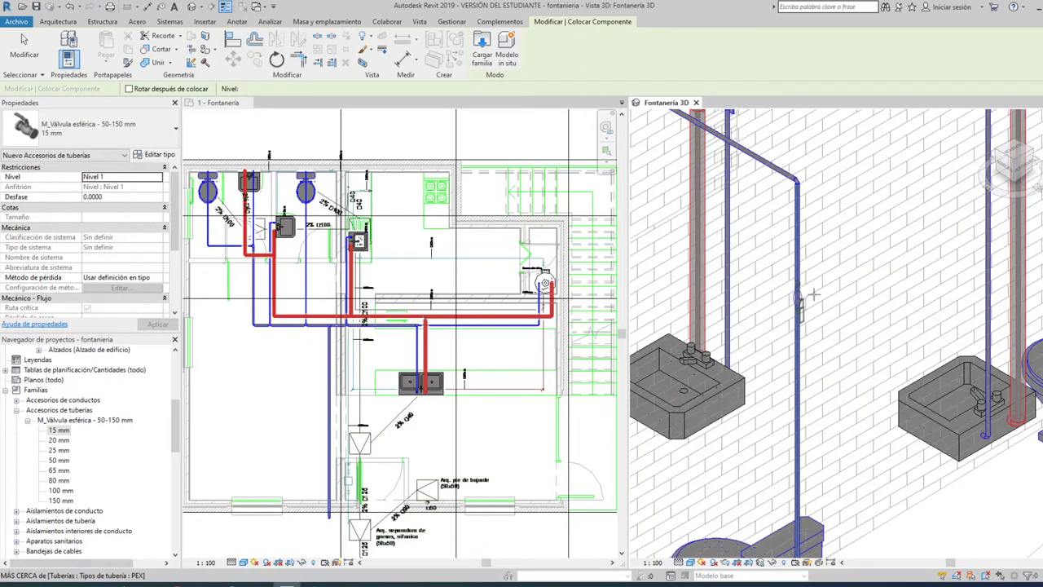
Place valves on the washbasin and toilet cold risers and the hot water riser
left_click(813, 295)
middle_click_drag(813, 295, 652, 326)
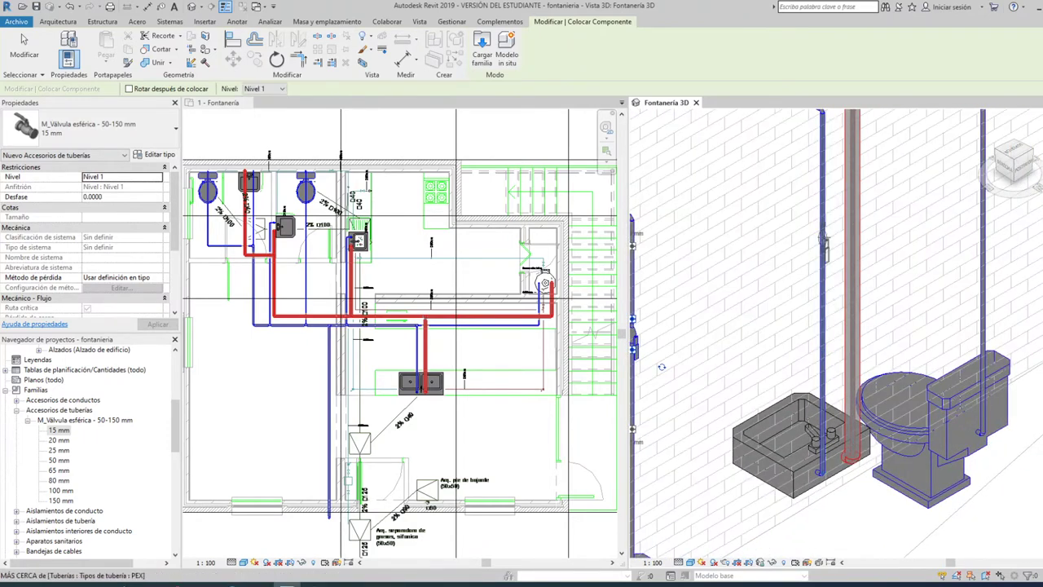
left_click(973, 216)
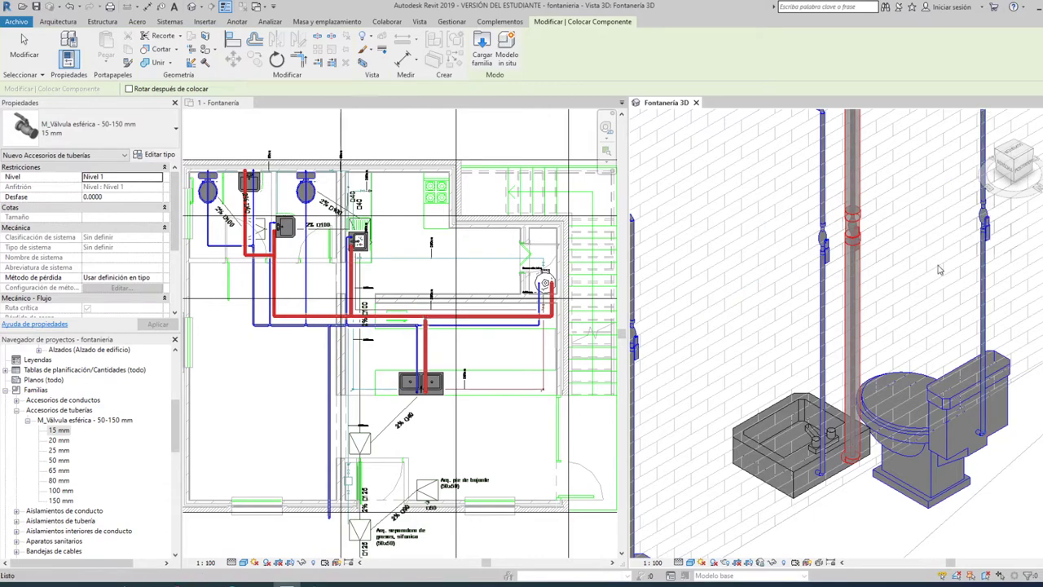
key("Escape")
middle_click_drag(985, 226, 934, 300)
Flip the valve on the right cold riser to the other side of its pipe
left_click(934, 298)
scroll(934, 299, "up", 4)
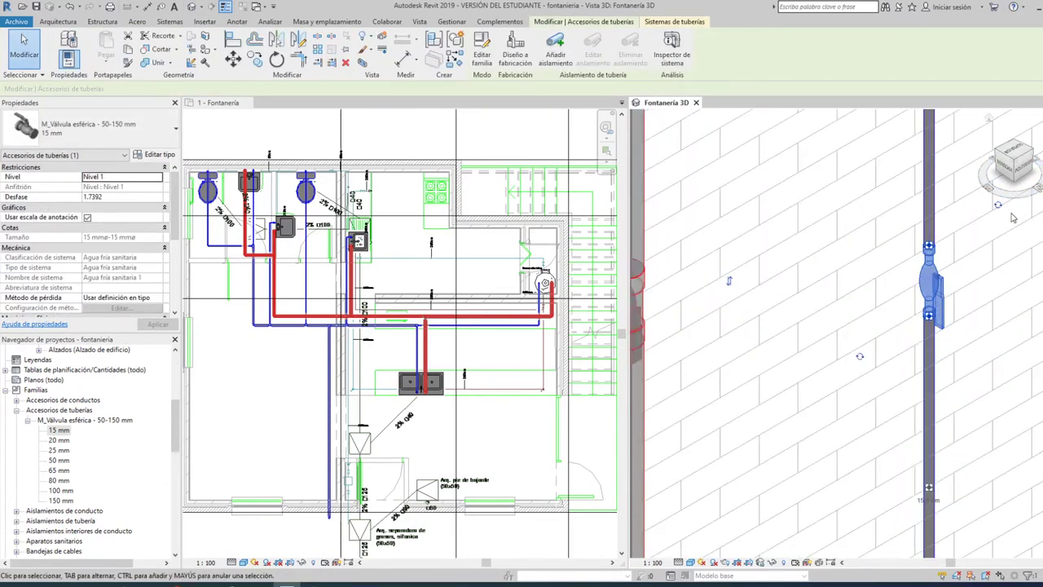
key("space")
scroll(774, 284, "down", 3)
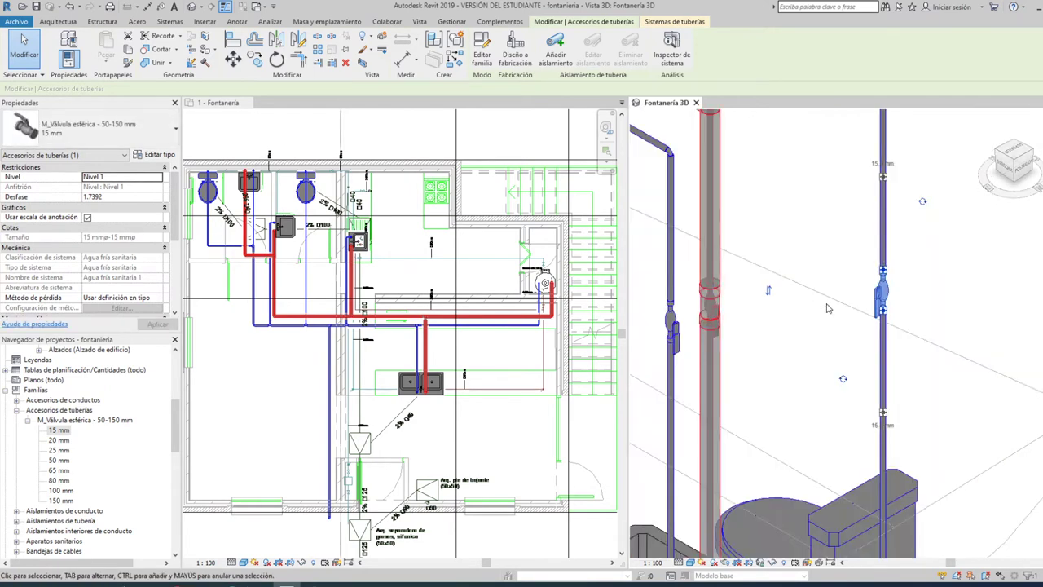
key("Escape")
Rotate the hot-water riser valve and flip the cold-water riser valve around their pipes
middle_click_drag(750, 309, 780, 312, "shift")
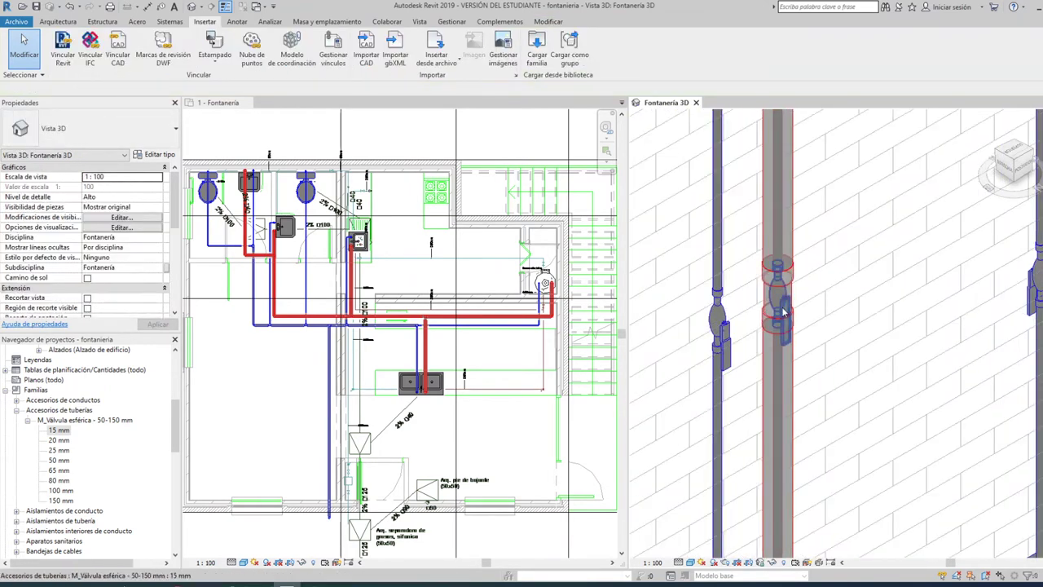
left_click(785, 312)
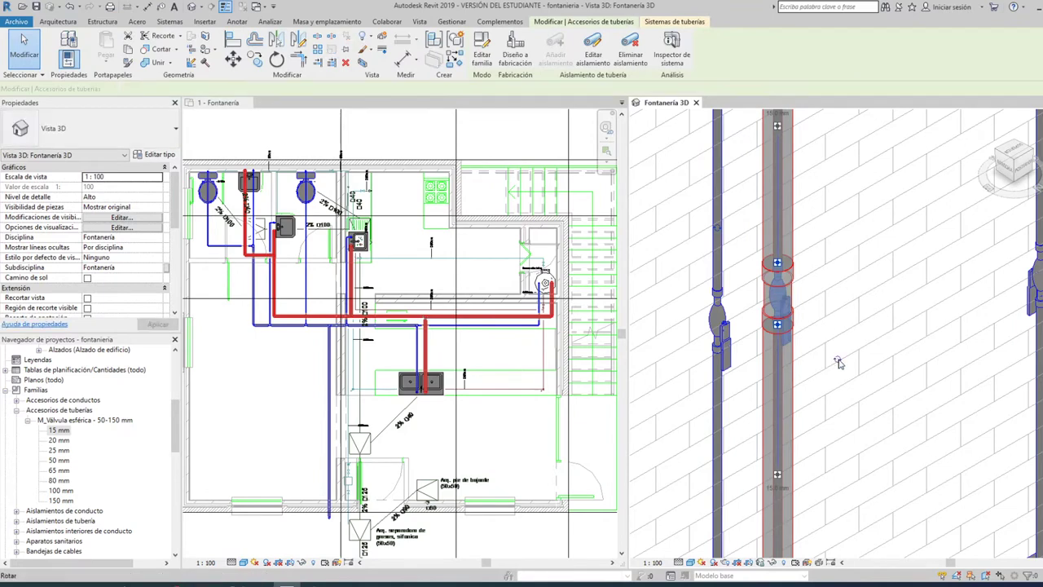
left_click(839, 363)
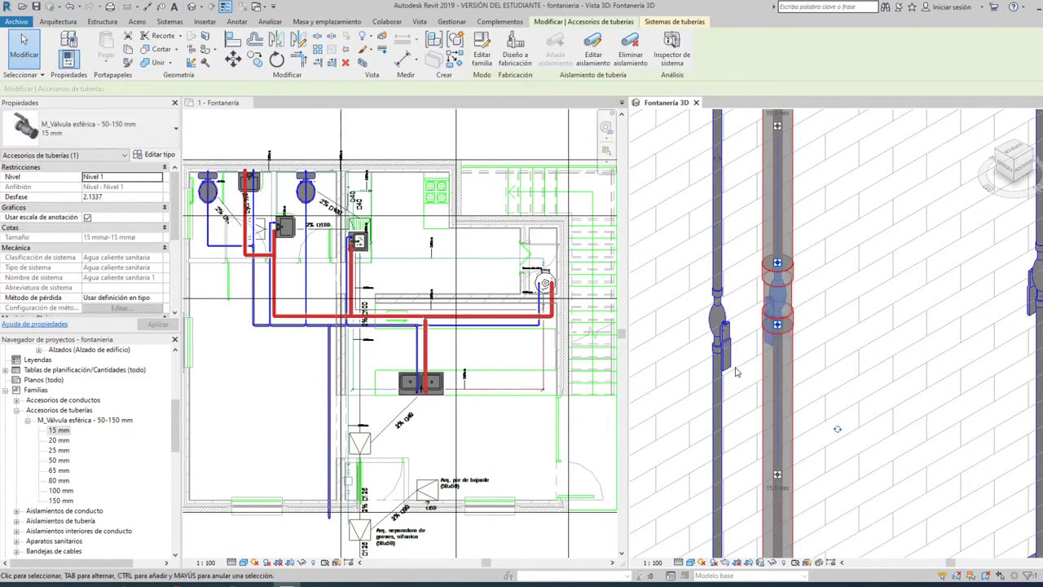
key("space")
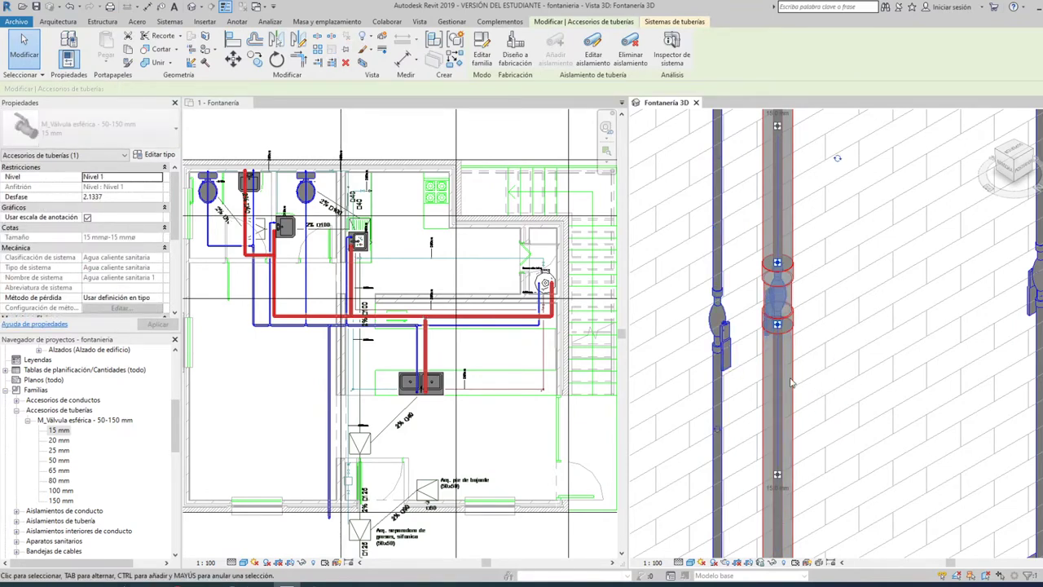
left_click(719, 325)
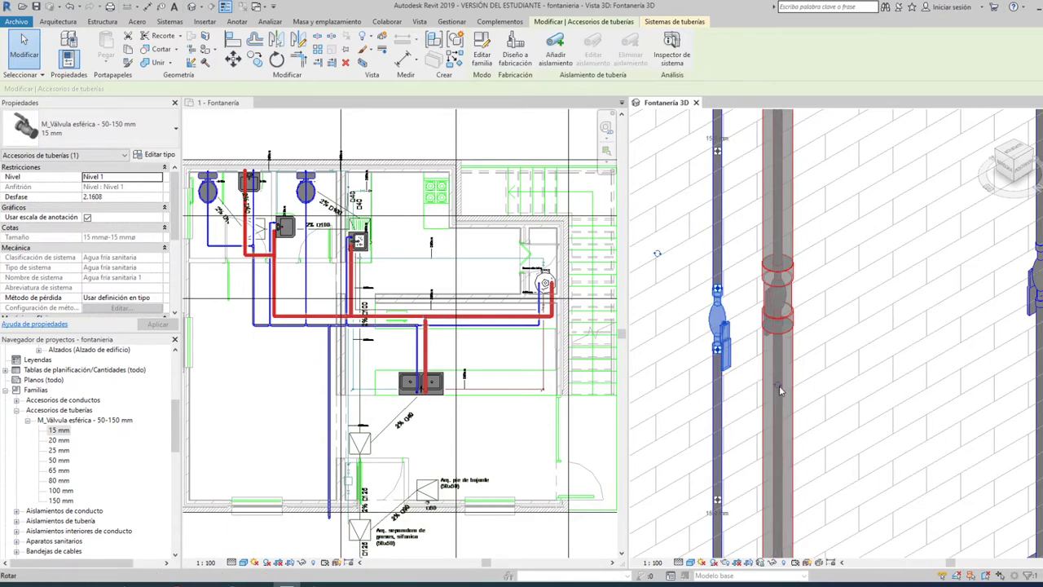
key("space")
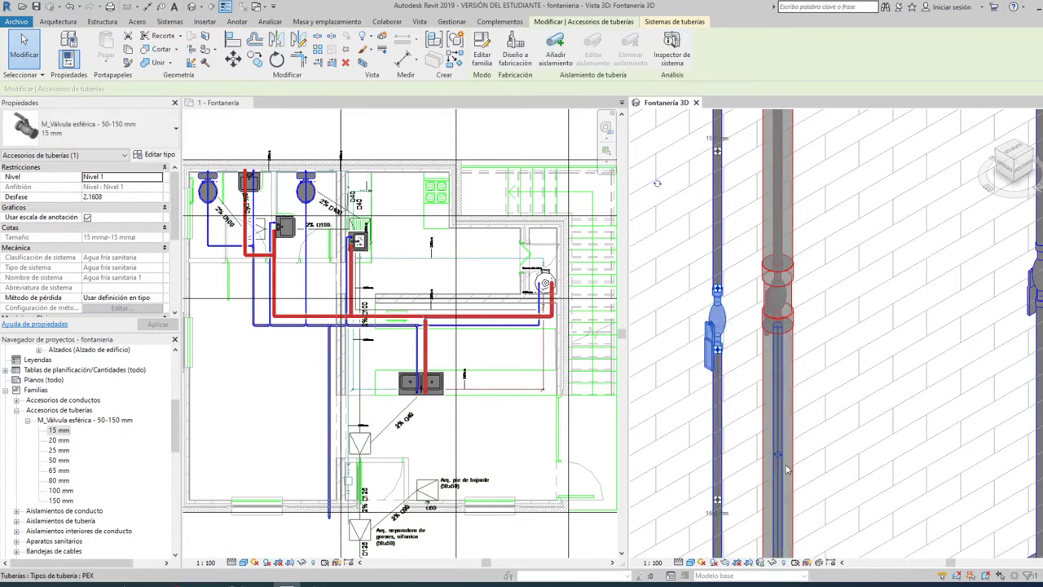
scroll(787, 470, "down", 3)
Turn the new valve's handle to the left of the cold-water pipe
scroll(727, 433, "down", 1)
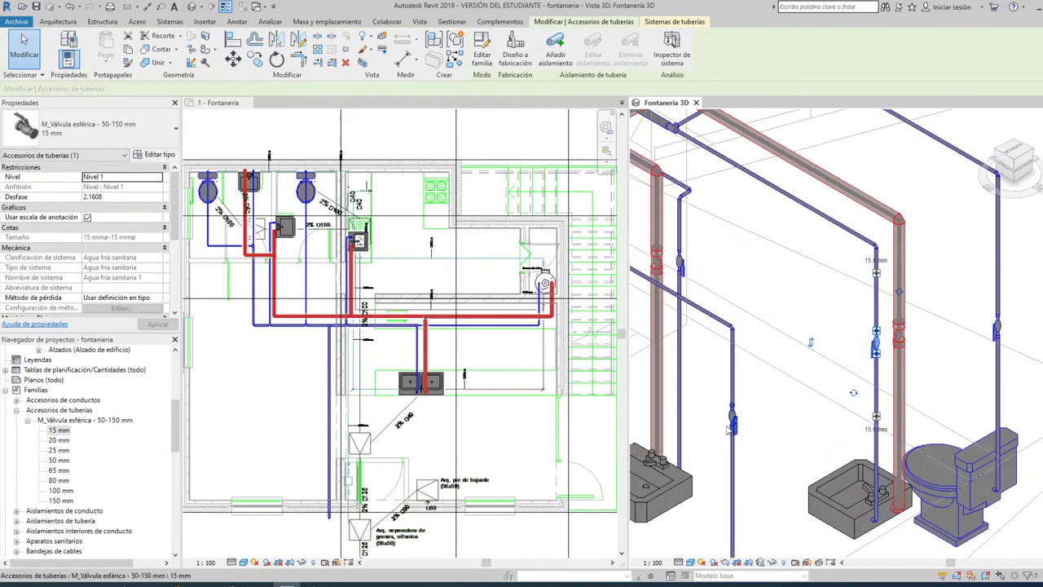
scroll(728, 433, "up", 5)
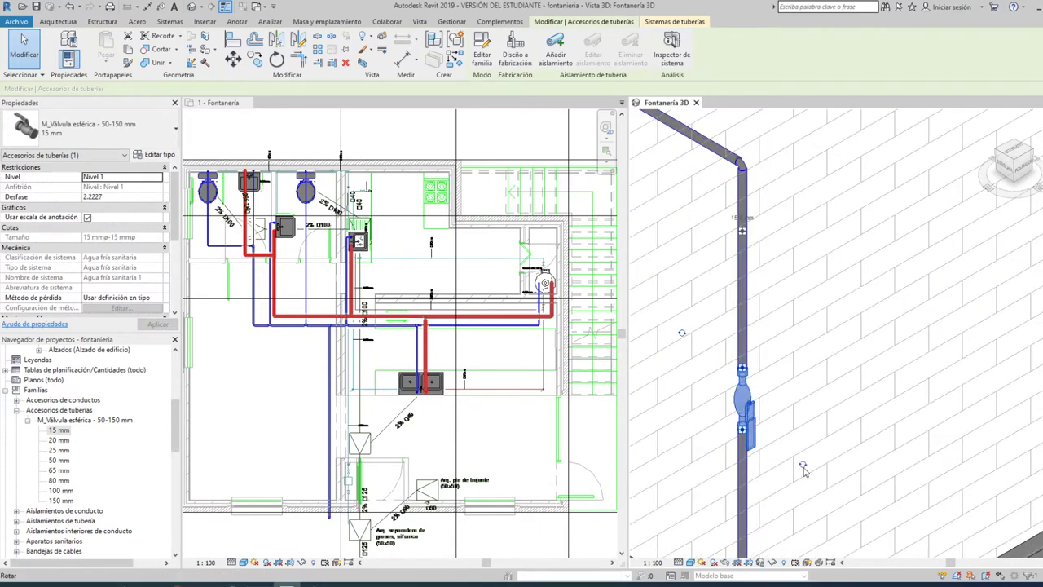
left_click(803, 470)
scroll(905, 406, "down", 3)
scroll(897, 413, "up", 1)
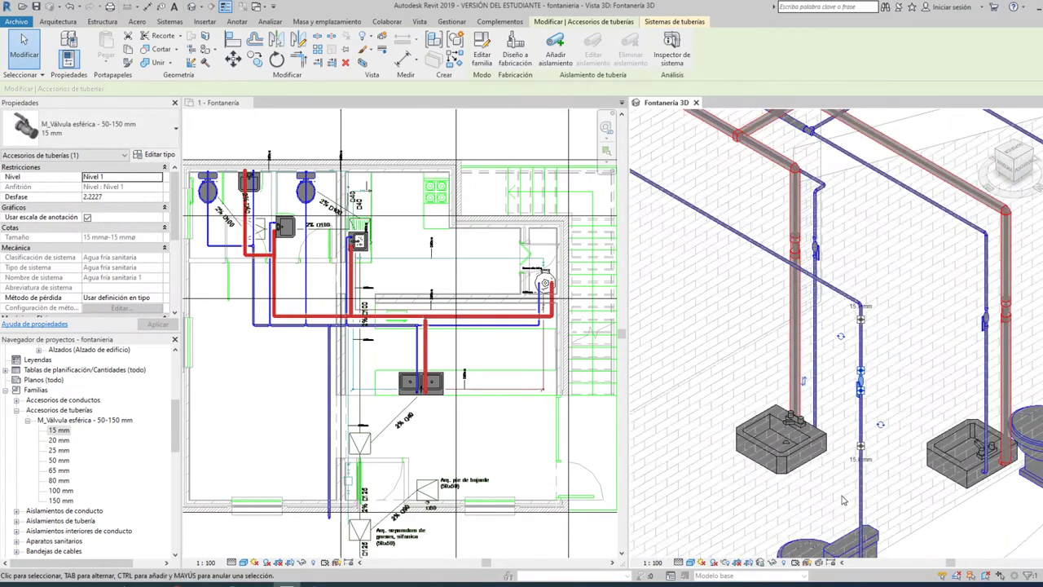
scroll(896, 414, "up", 1)
scroll(896, 413, "up", 1)
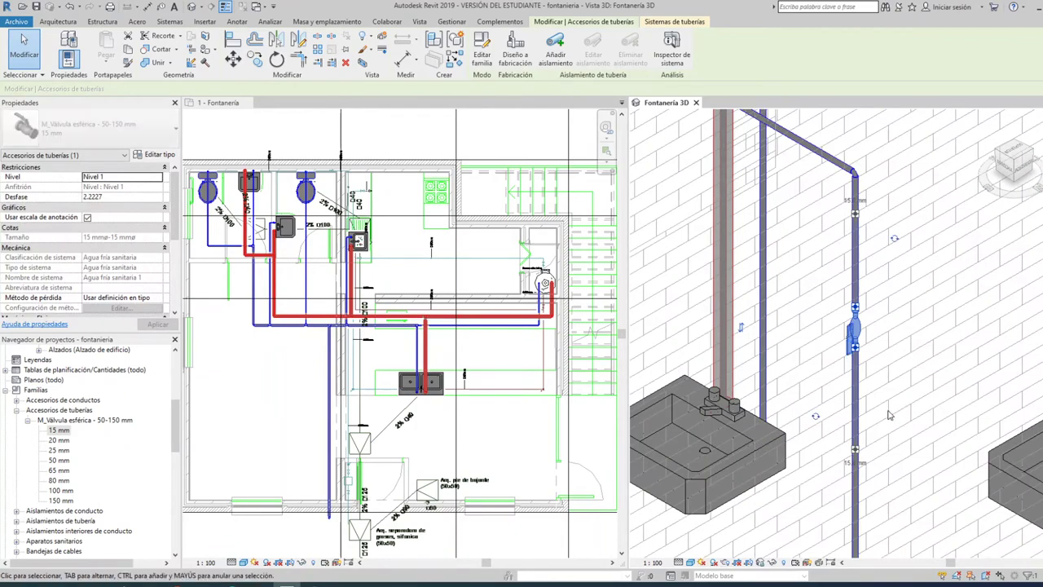
middle_click_drag(728, 84, 778, 220)
scroll(777, 220, "up", 2)
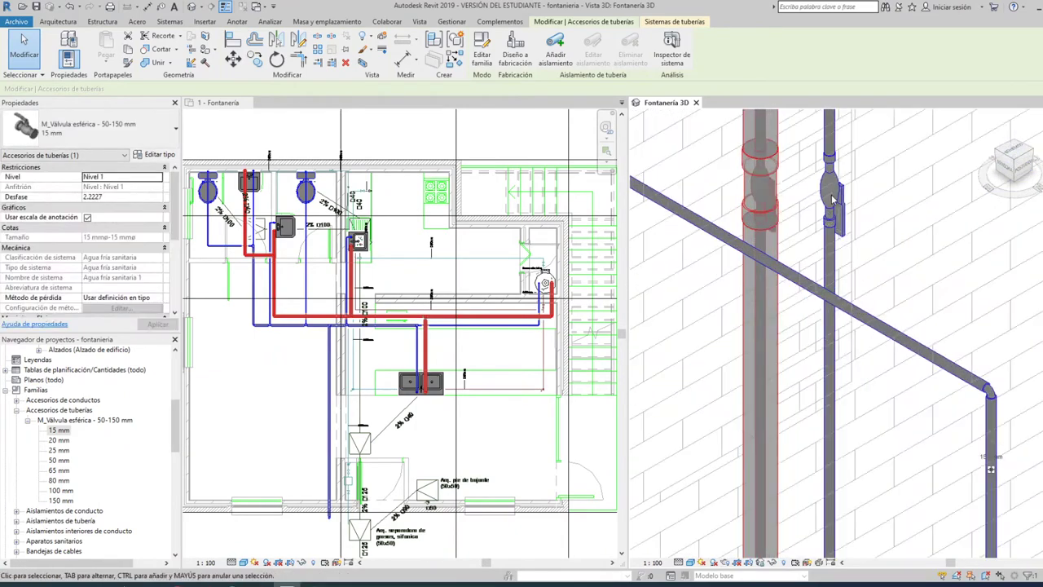
key("Escape")
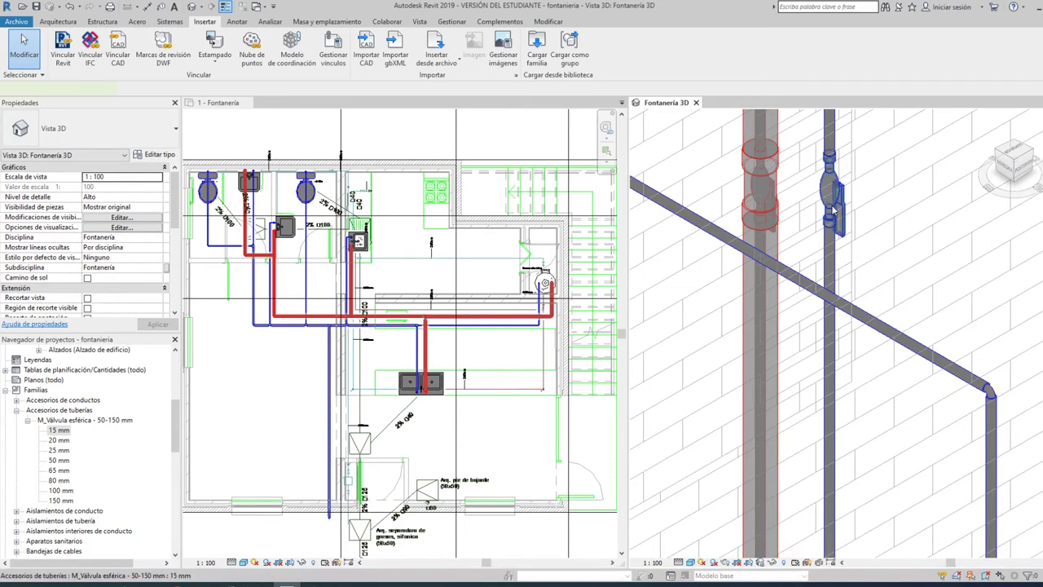
Check the cold- and hot-riser valves in turn, orbiting to view them from another angle
left_click(832, 210)
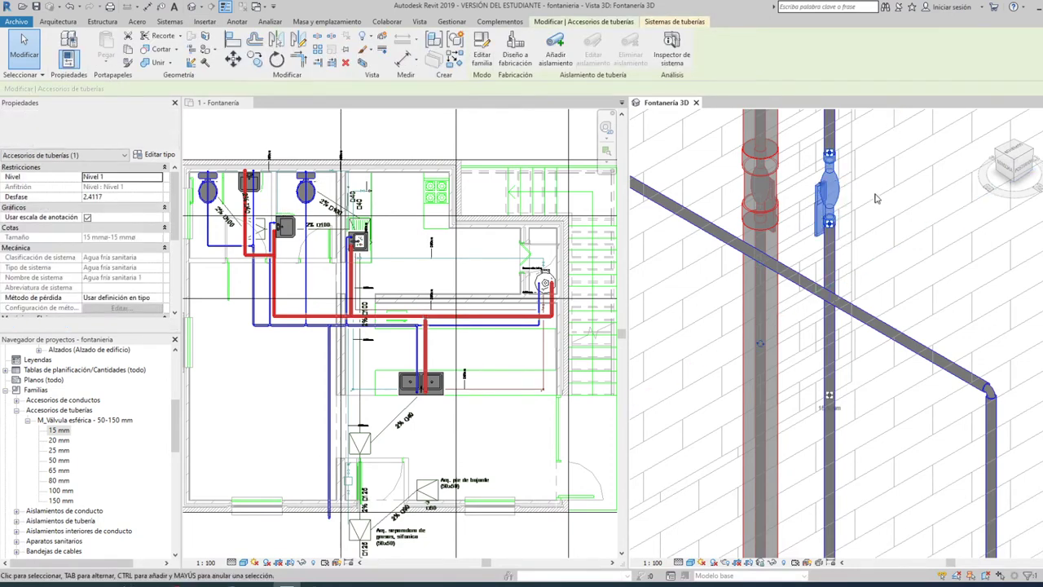
middle_click_drag(876, 198, 847, 304)
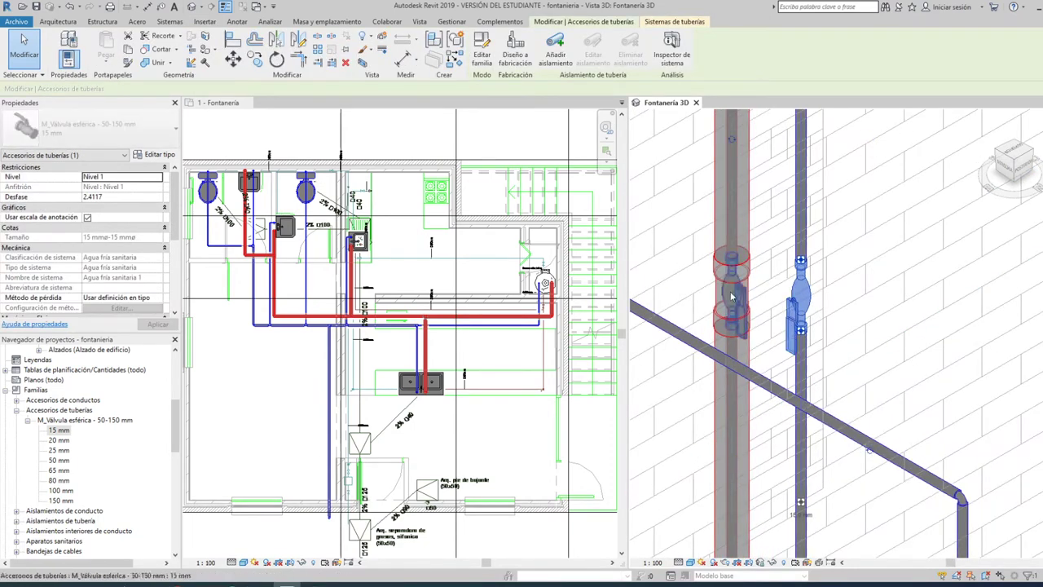
key("Escape")
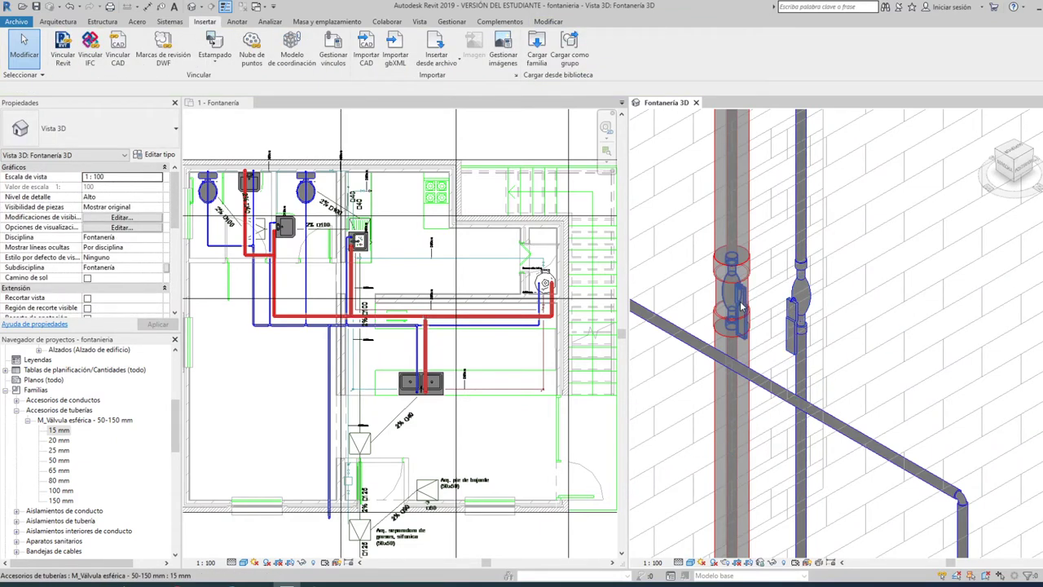
left_click(741, 305)
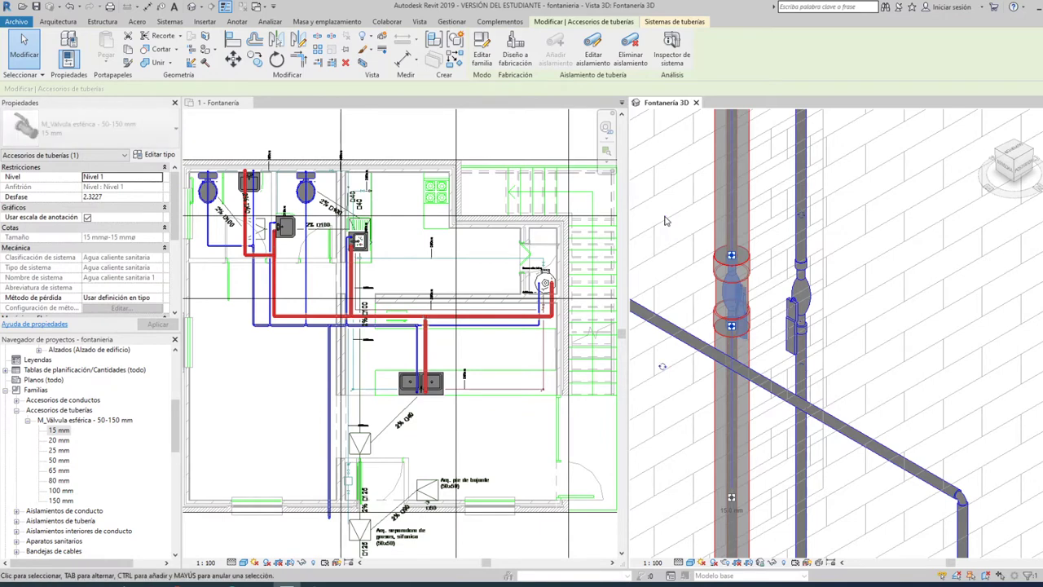
key("Escape")
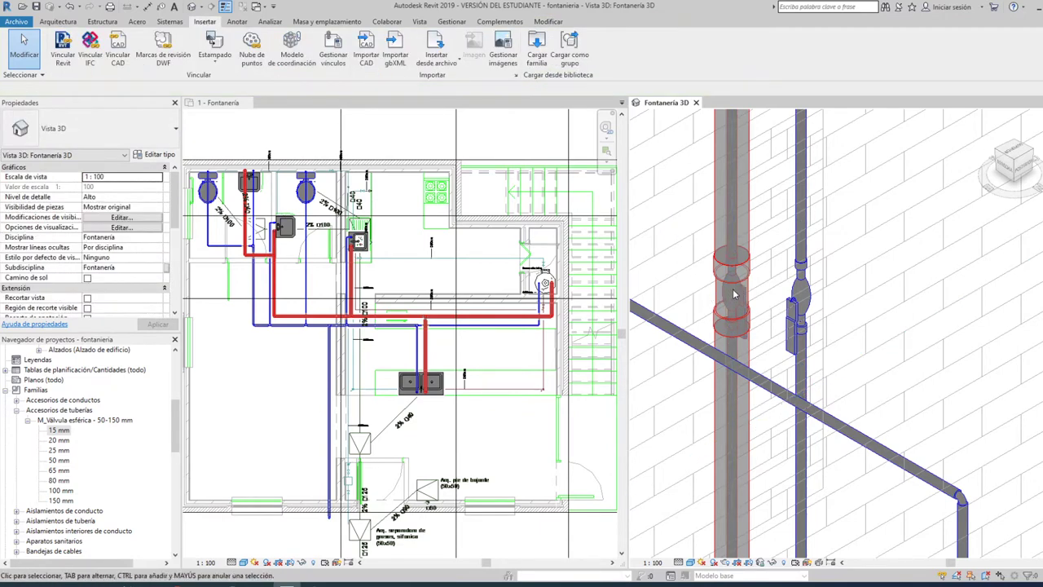
left_click(720, 293)
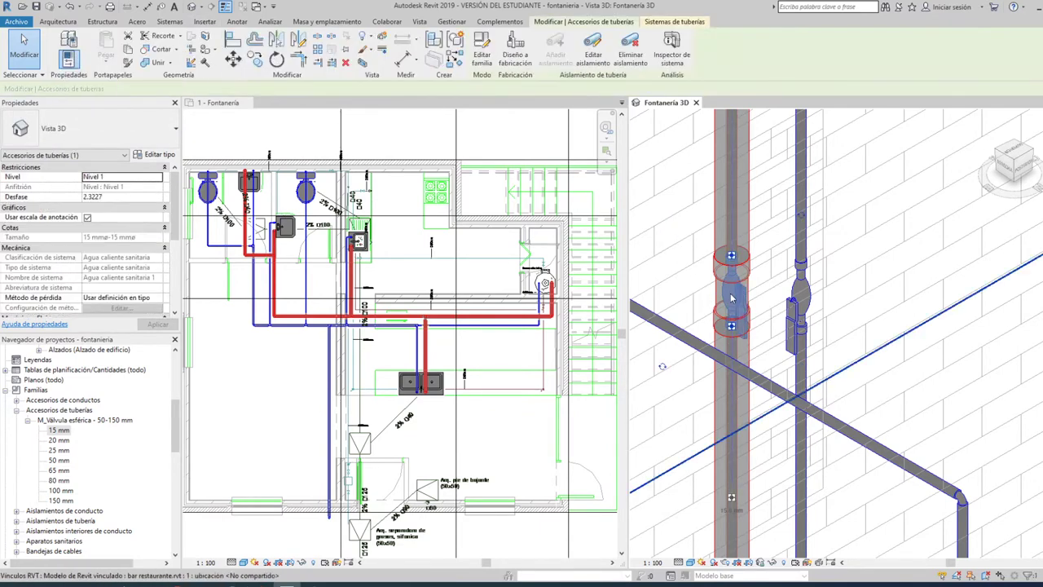
middle_click_drag(721, 293, 675, 361, "shift")
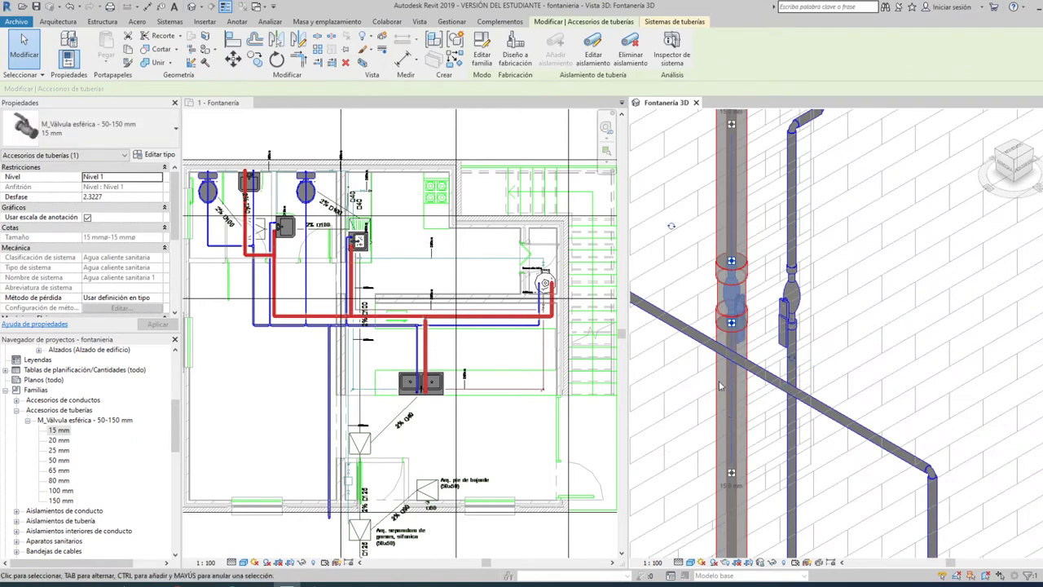
mouse_move(720, 386)
middle_mouse_down("shift")
mouse_move(831, 356)
mouse_move(819, 365)
mouse_move(778, 338)
middle_mouse_up("shift")
key("Escape")
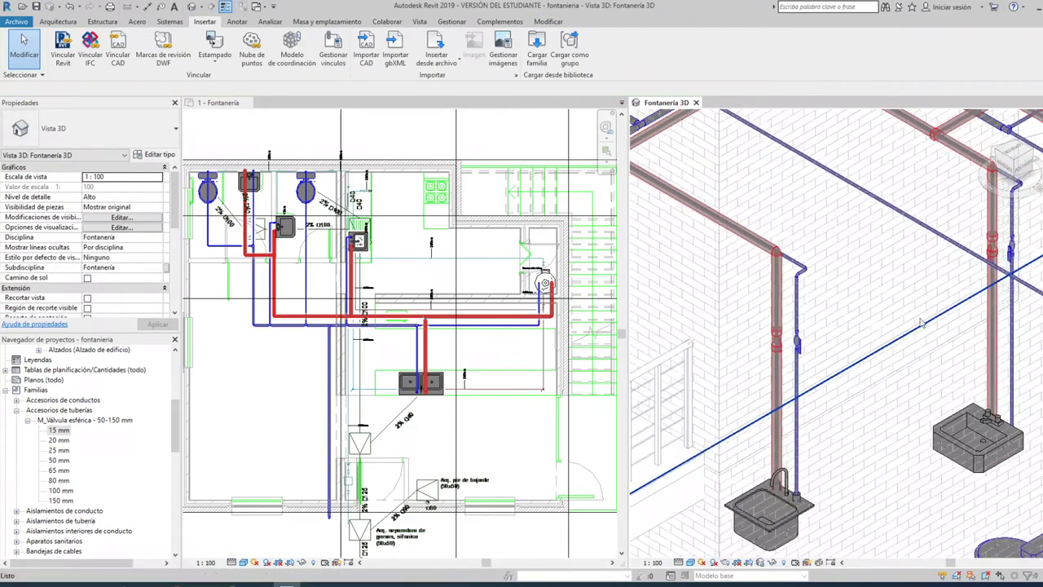
Rotate the cold-water riser valve handle to the left
scroll(779, 338, "up", 3)
scroll(778, 339, "up", 2)
left_click(776, 319)
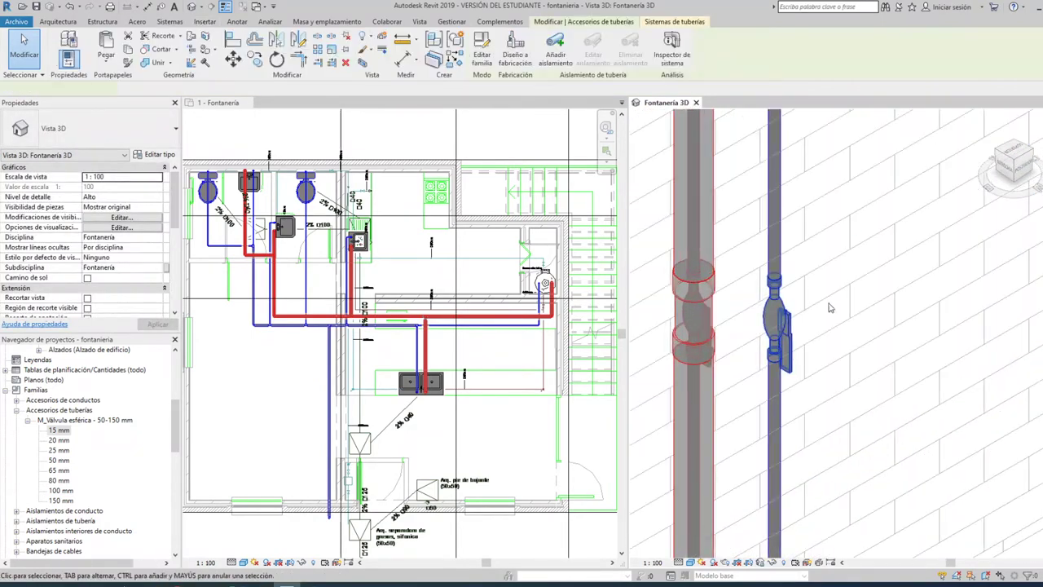
left_click(853, 232)
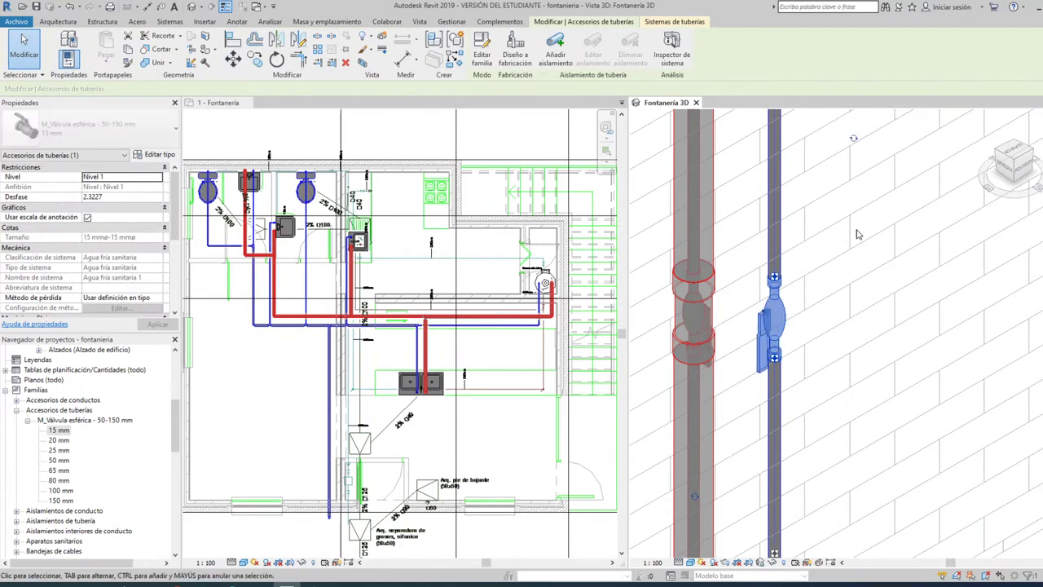
key("Escape")
Inspect the hot-water riser valve, orbiting to show the wall behind it
scroll(693, 327, "up", 2)
scroll(689, 335, "up", 1)
left_click(688, 344)
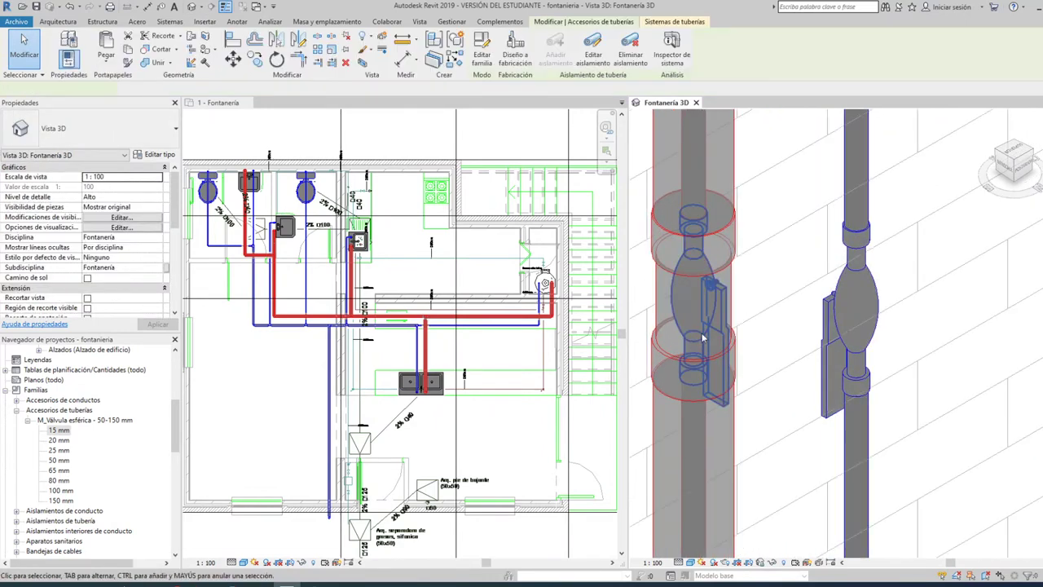
scroll(758, 330, "down", 2)
scroll(761, 328, "down", 1)
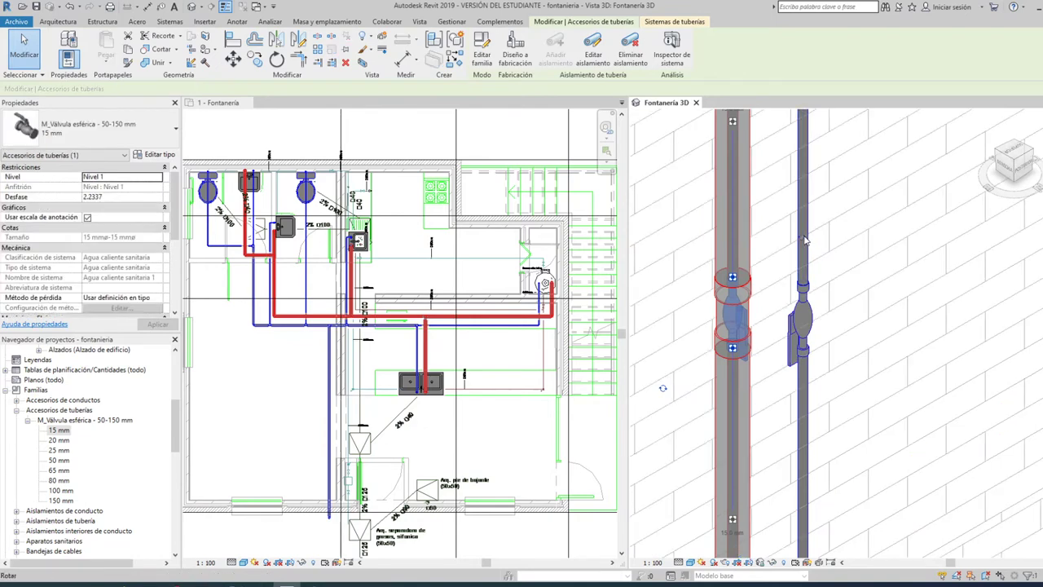
scroll(807, 269, "down", 1)
scroll(802, 293, "down", 2)
scroll(803, 290, "up", 1)
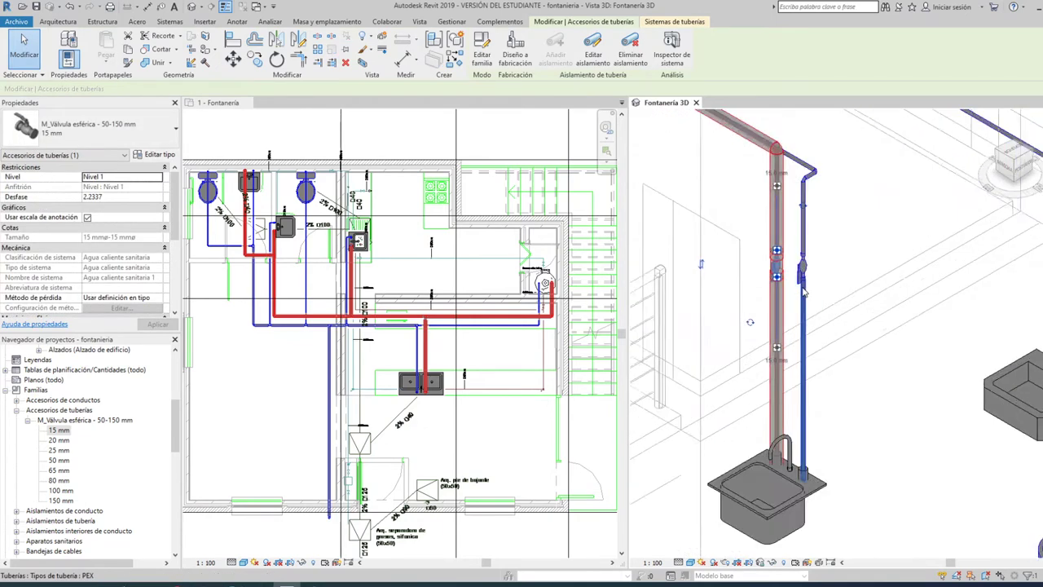
scroll(801, 284, "up", 2)
scroll(797, 277, "up", 2)
scroll(792, 271, "up", 2)
middle_click_drag(792, 270, 814, 210, "shift")
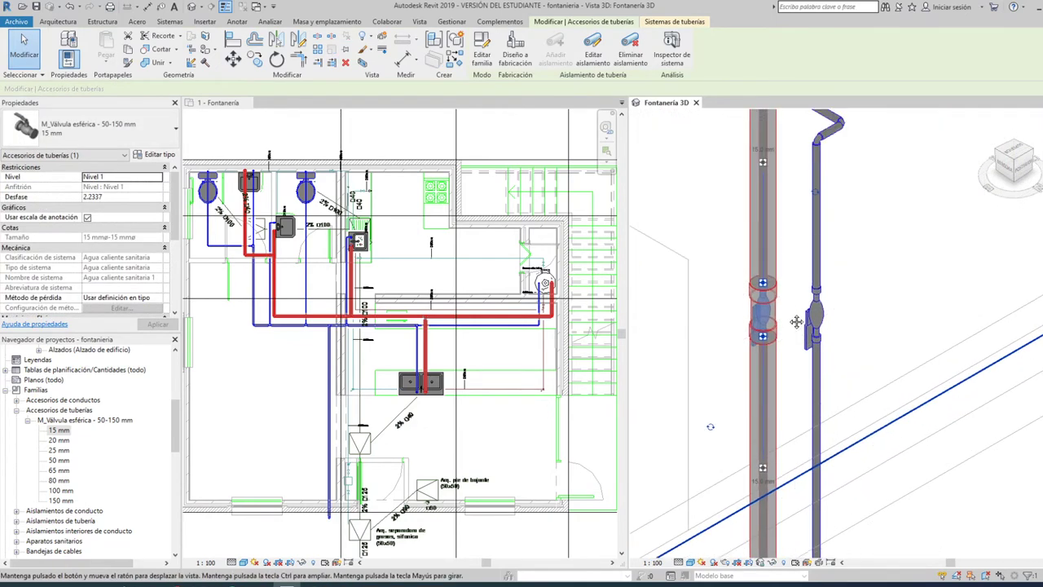
key("Escape")
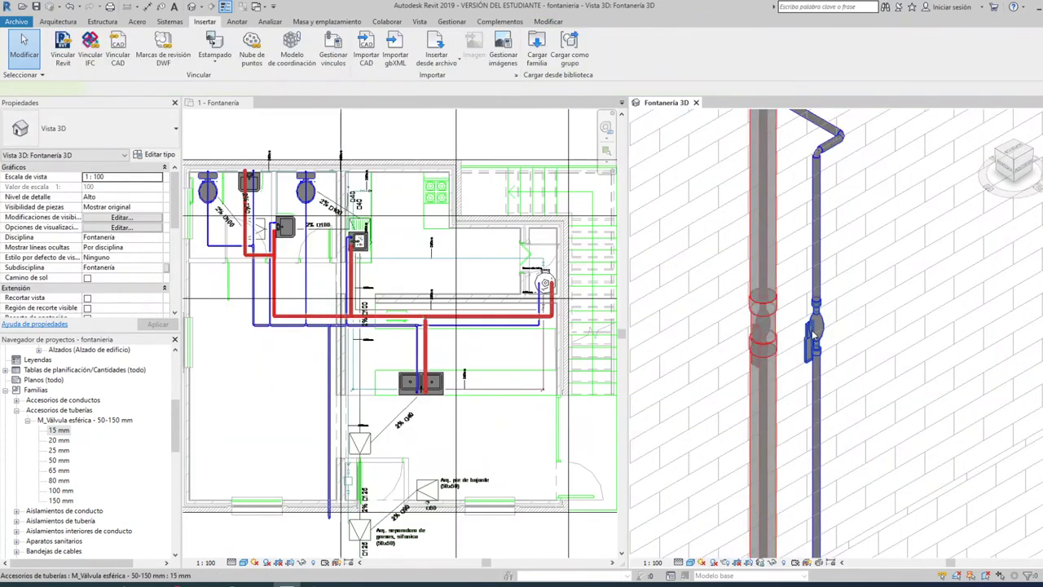
Select the 15 mm ball valve on the cold riser above the sink
left_click(813, 332)
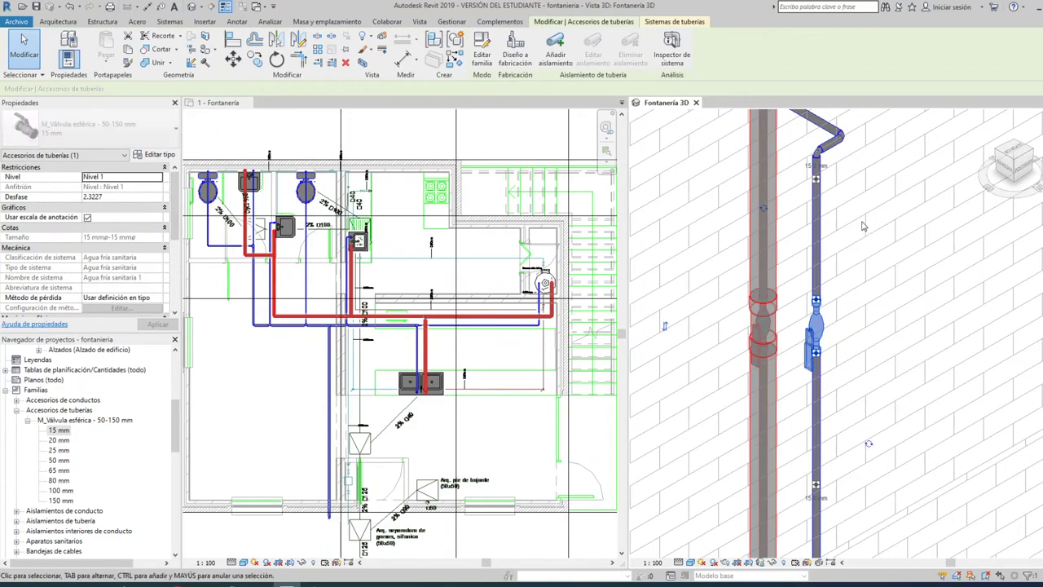
key("Escape")
scroll(871, 212, "down", 5)
mouse_move(870, 212)
middle_mouse_down("shift")
mouse_move(774, 330)
mouse_move(706, 292)
middle_mouse_up("shift")
scroll(667, 243, "up", 3)
scroll(666, 243, "up", 2)
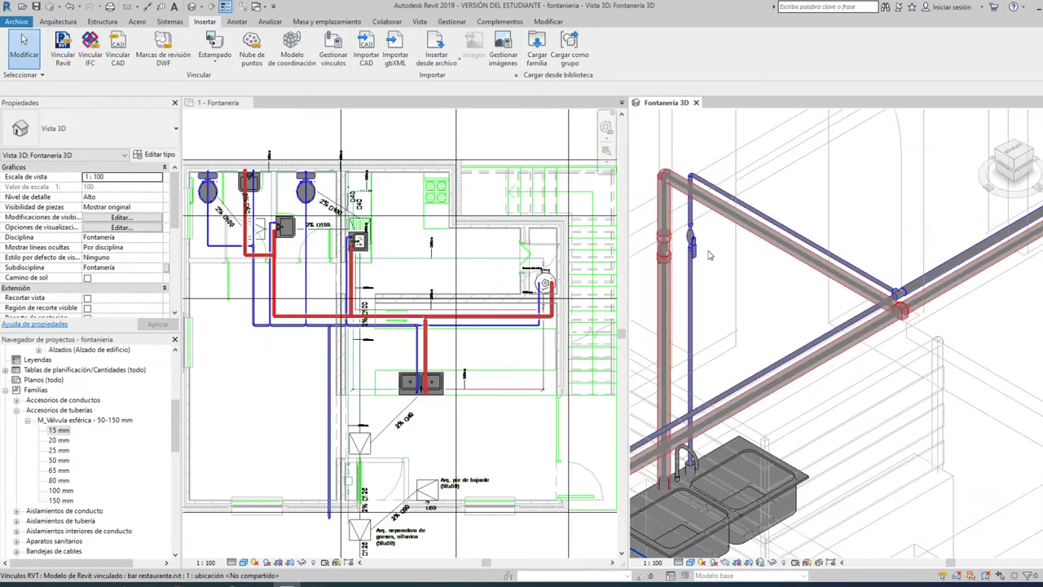
left_click(694, 250)
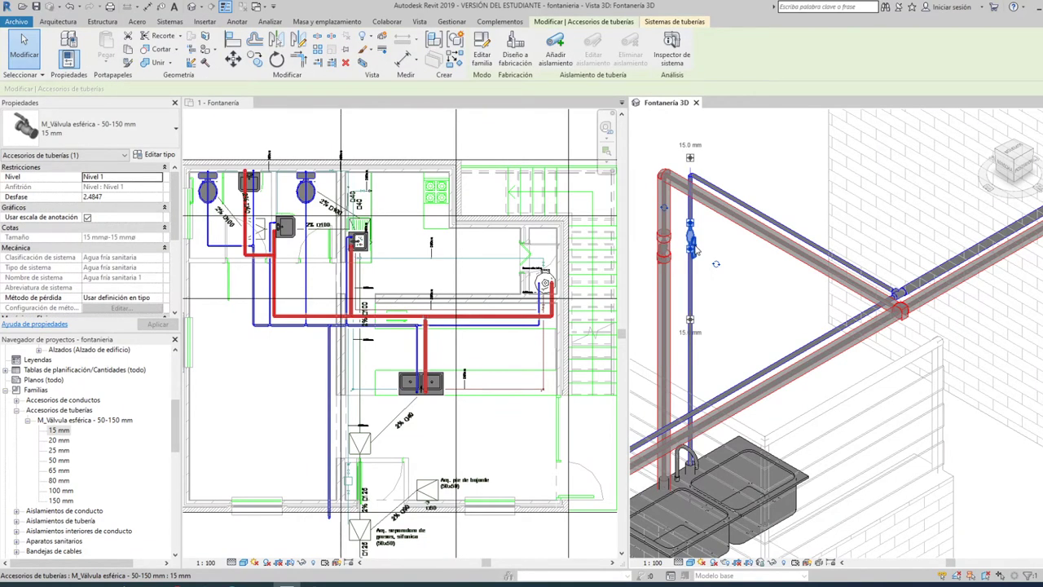
Select all matching ball valves with SA and orbit to view the whole pipe layout
key("s")
key("a")
type("1.8000")
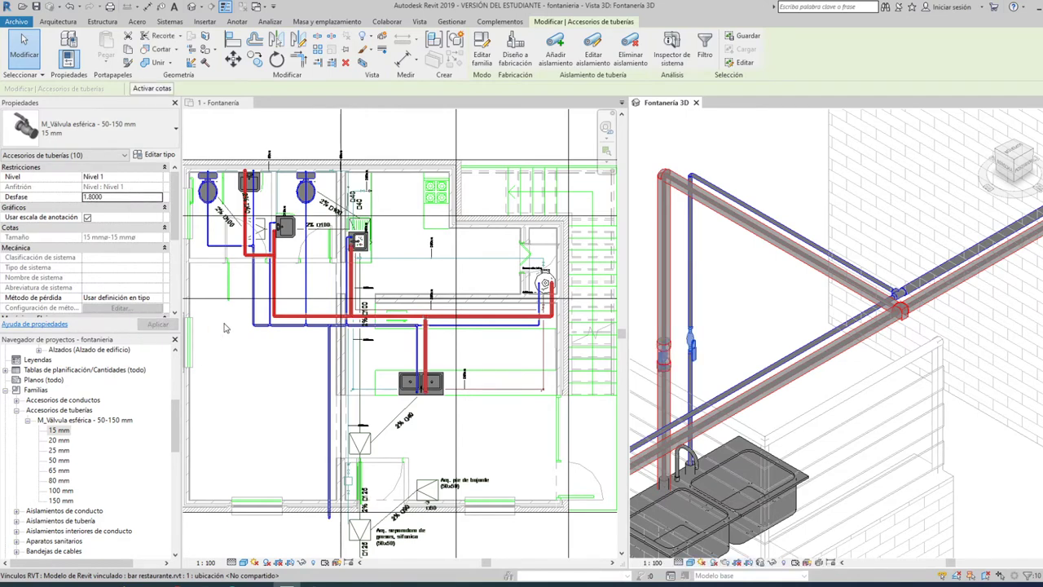
middle_click_drag(716, 308, 954, 410, "shift")
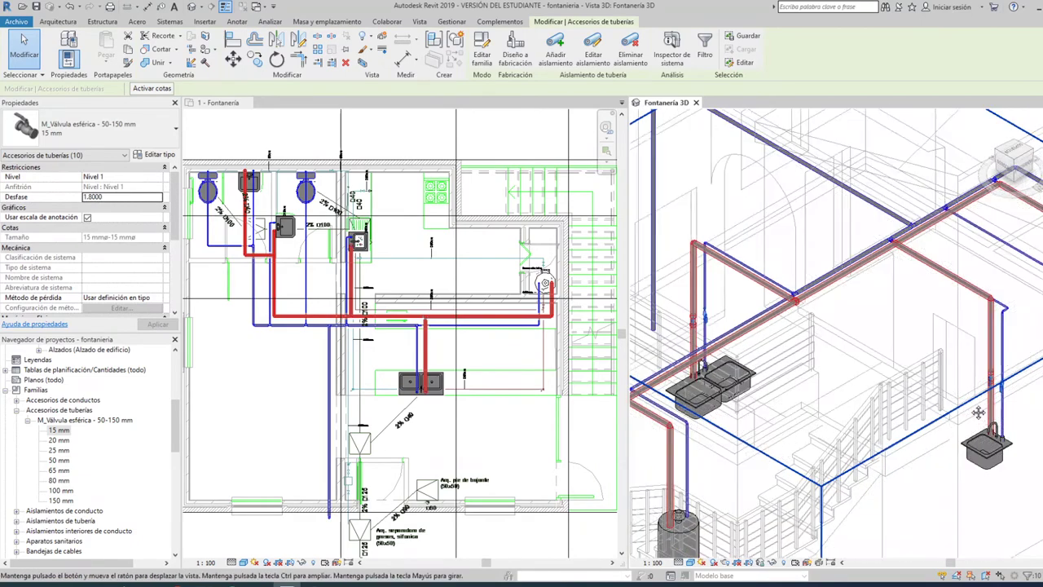
scroll(691, 330, "up", 2)
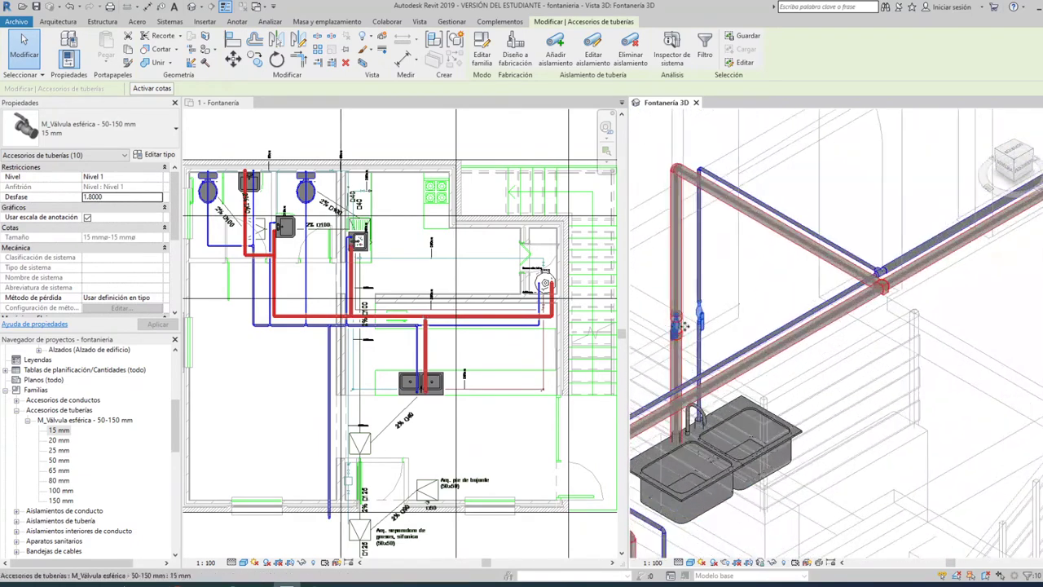
scroll(691, 331, "up", 3)
left_click(691, 331)
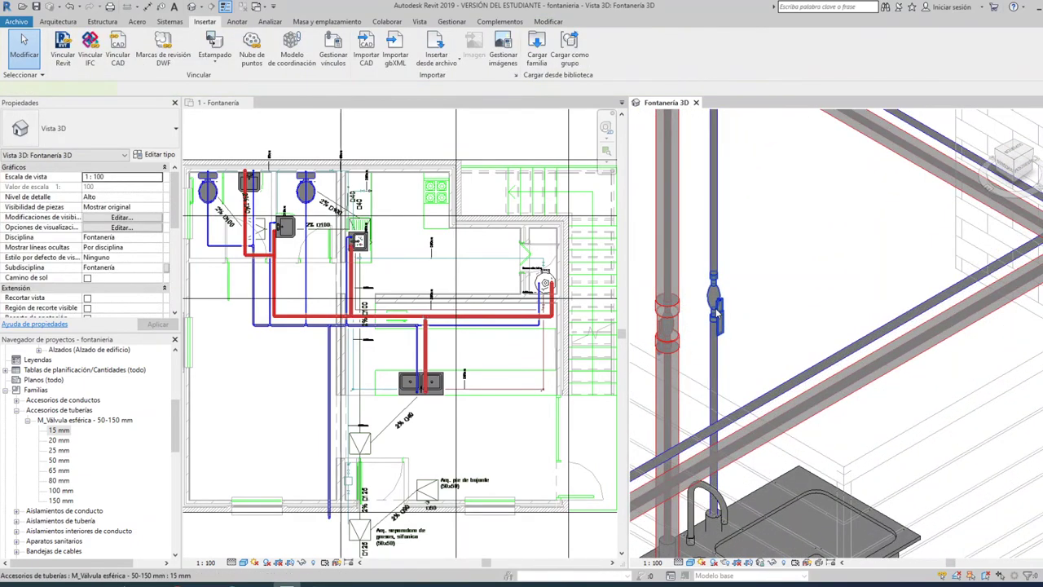
Select all ten 15 mm ball valves and apply Desfase 2.0000
left_click(715, 306)
key("s")
key("a")
type("2.0000")
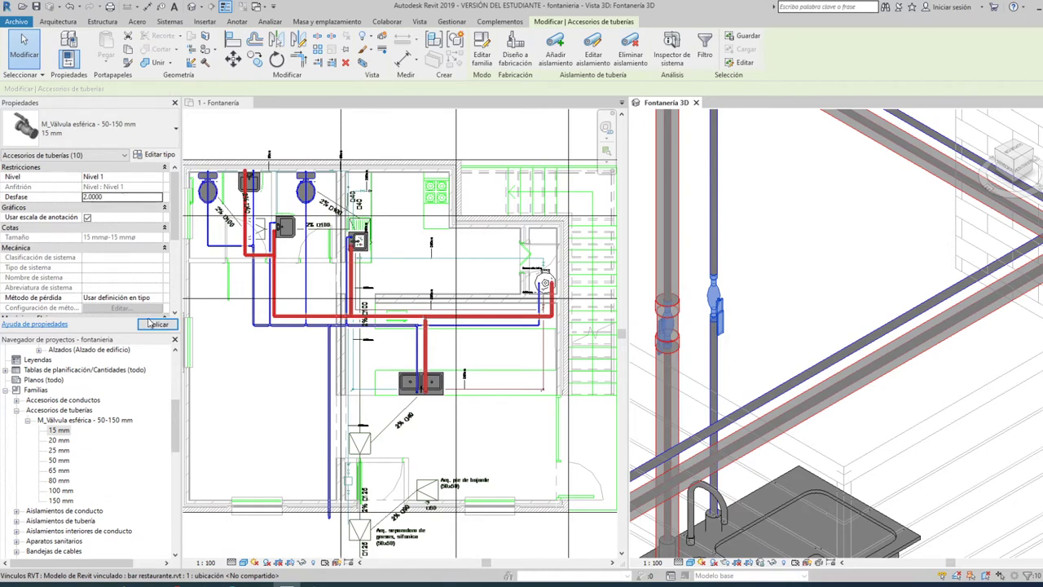
left_click(157, 324)
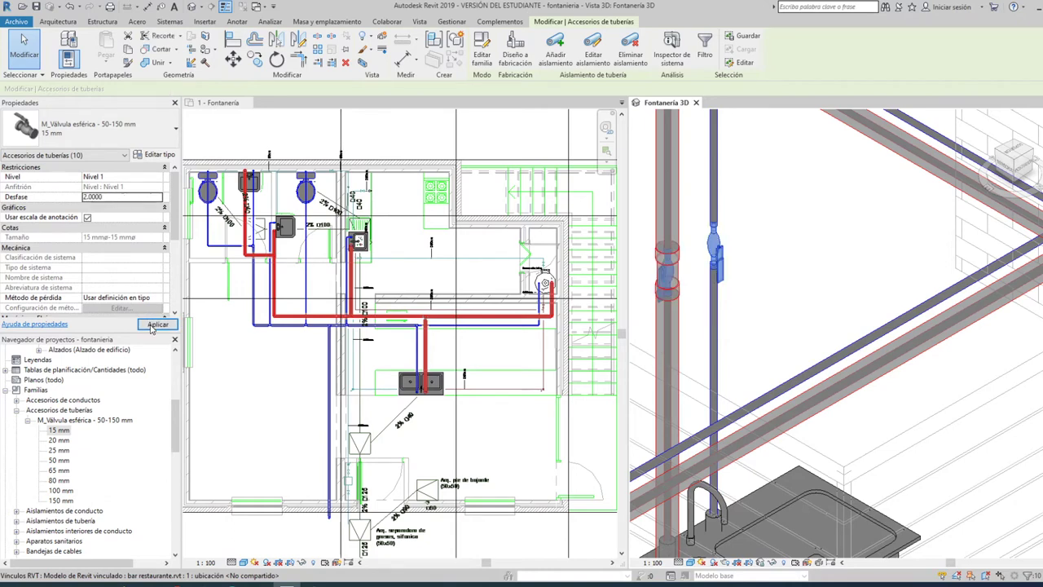
key("Escape")
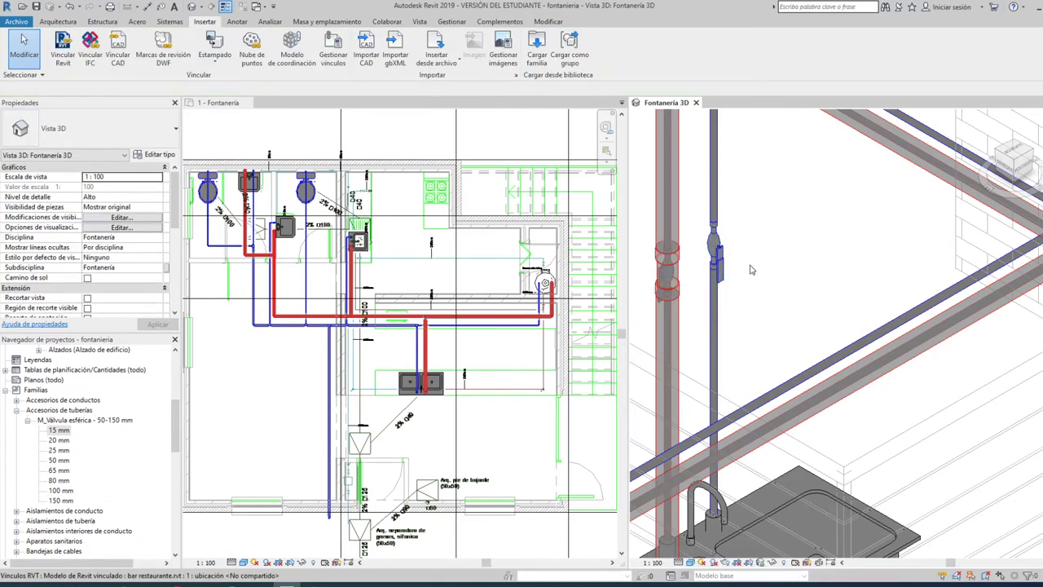
scroll(662, 282, "up", 2)
Flip the 15 mm valve on the red hot-water riser to face the opposite side
scroll(676, 281, "up", 2)
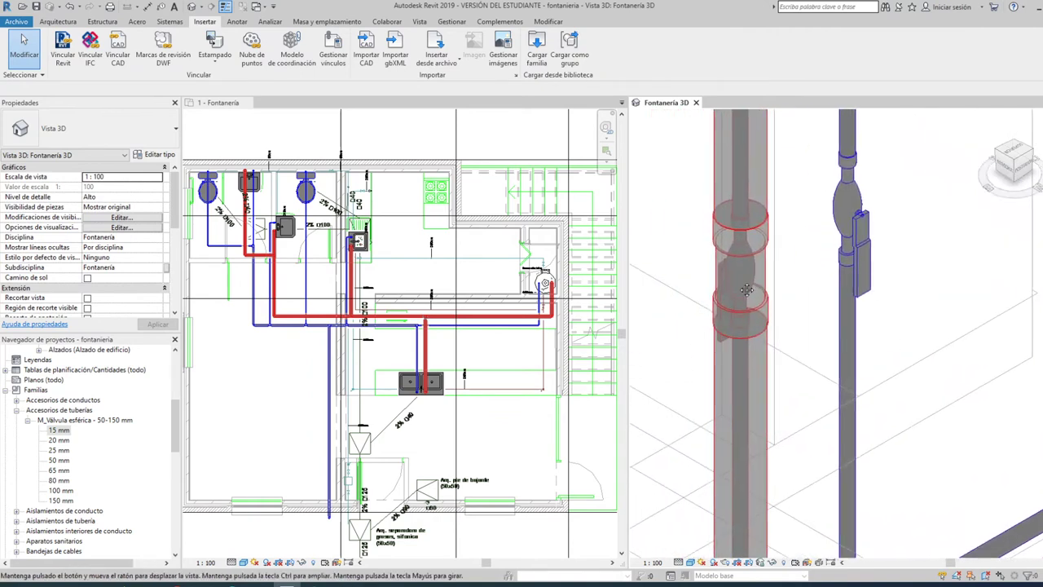
left_click(724, 284)
scroll(717, 391, "down", 1)
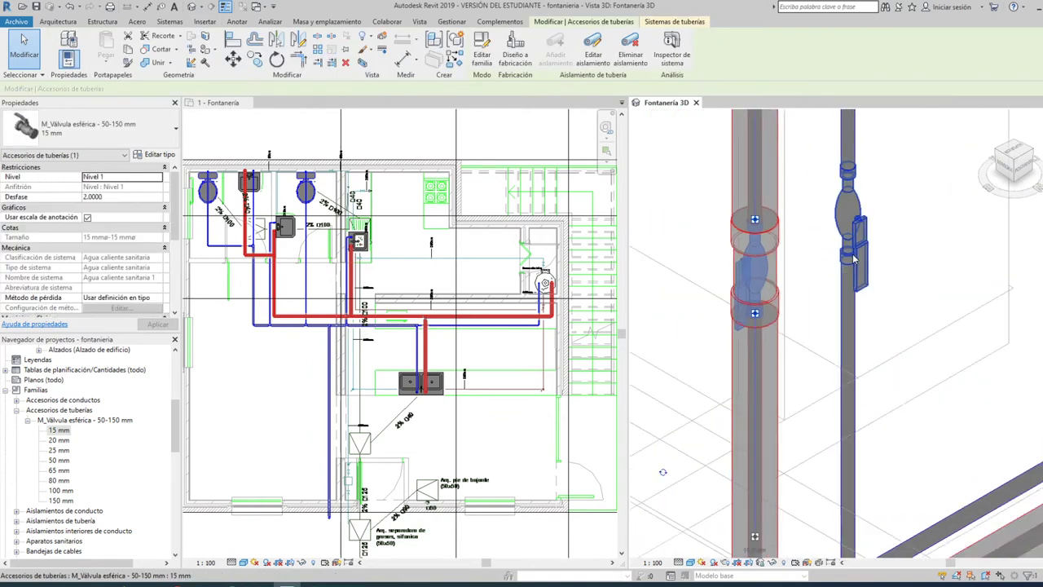
scroll(713, 419, "down", 1)
left_click(711, 422)
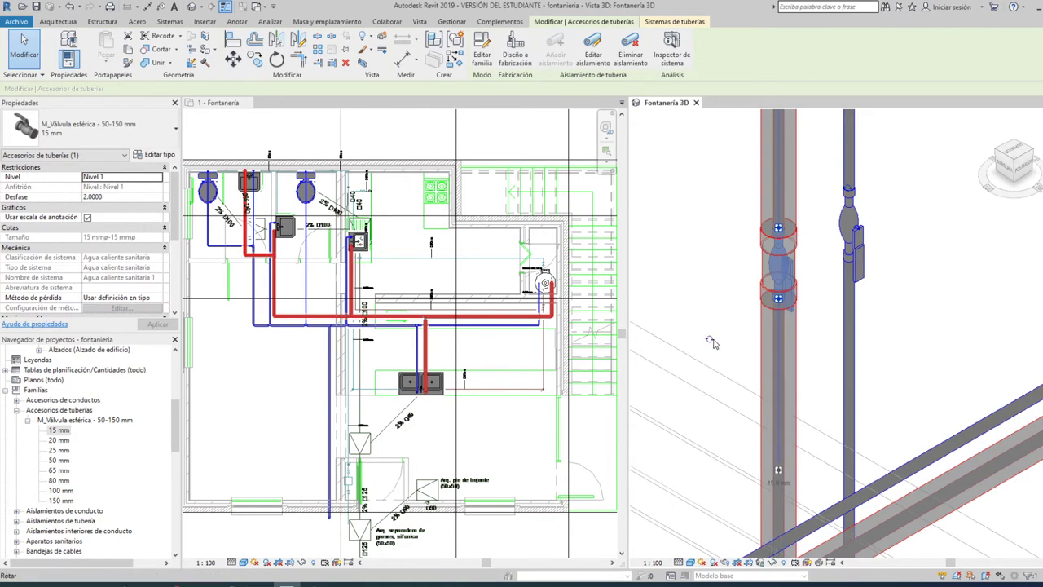
key("Escape")
scroll(774, 301, "up", 2)
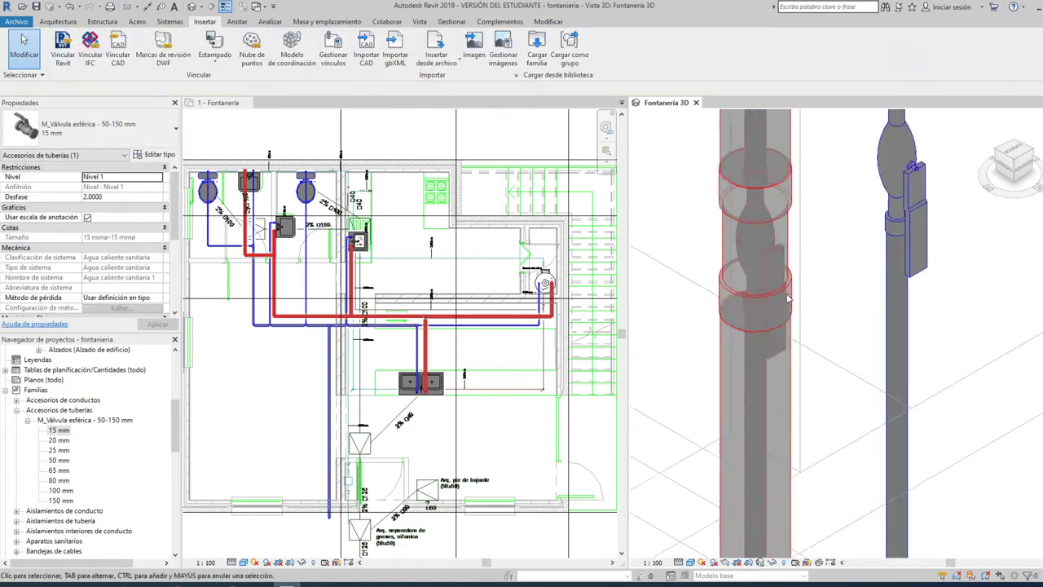
scroll(775, 300, "up", 1)
scroll(774, 302, "down", 2)
scroll(782, 310, "down", 2)
scroll(798, 318, "down", 1)
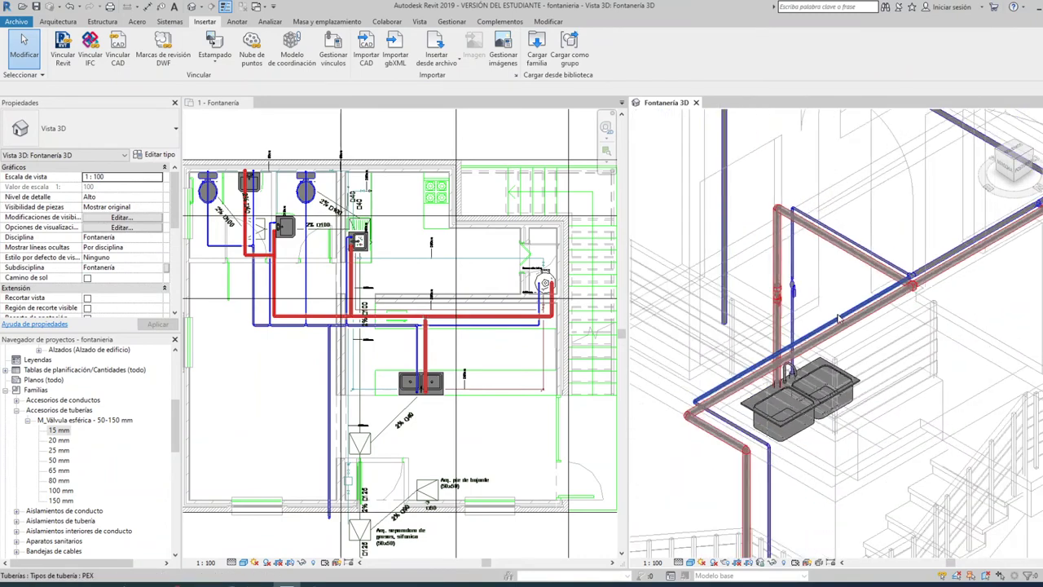
mouse_move(807, 204)
middle_mouse_down()
mouse_move(856, 337)
mouse_move(848, 237)
middle_mouse_up()
scroll(815, 326, "up", 2)
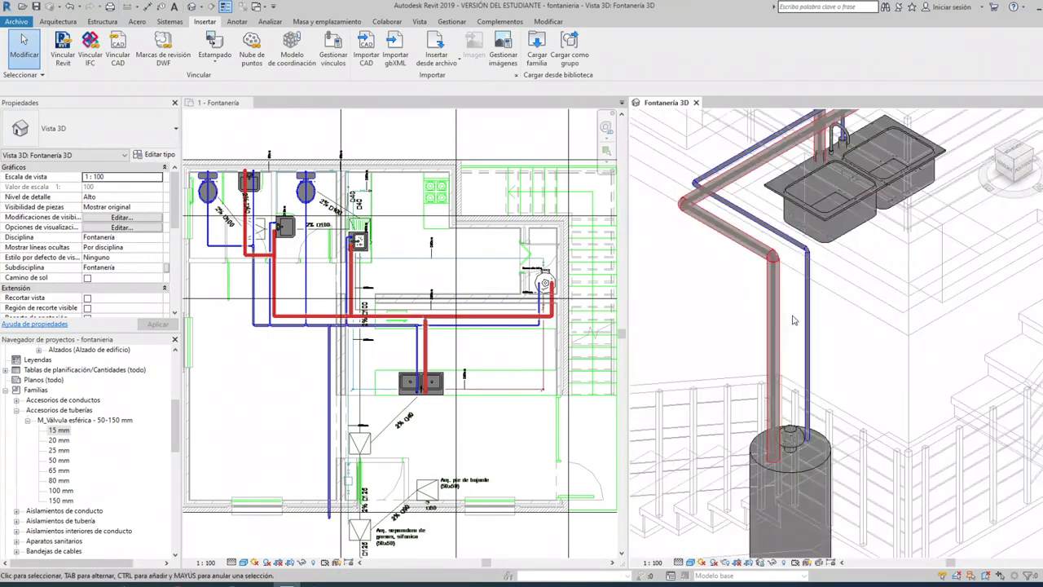
Place M_Válvula esférica 20 mm valves on the cold and hot risers above the water heater
left_click(57, 440)
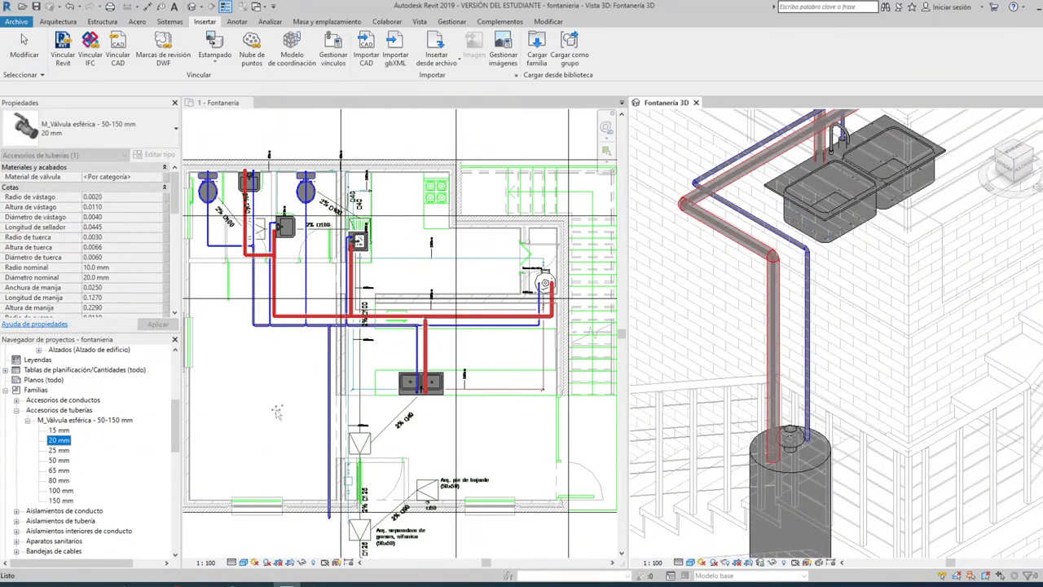
scroll(807, 350, "up", 3)
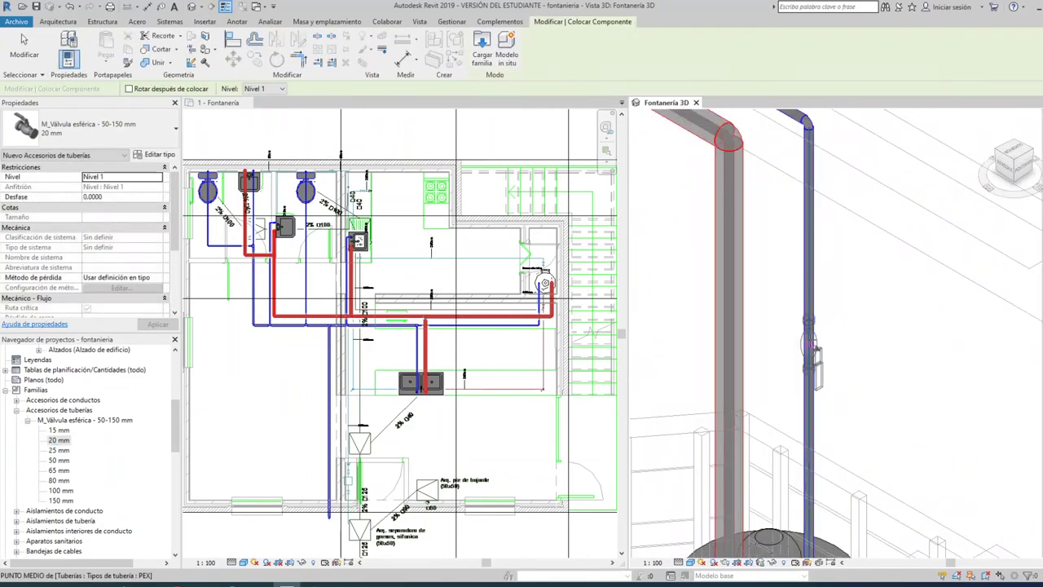
left_click(808, 339)
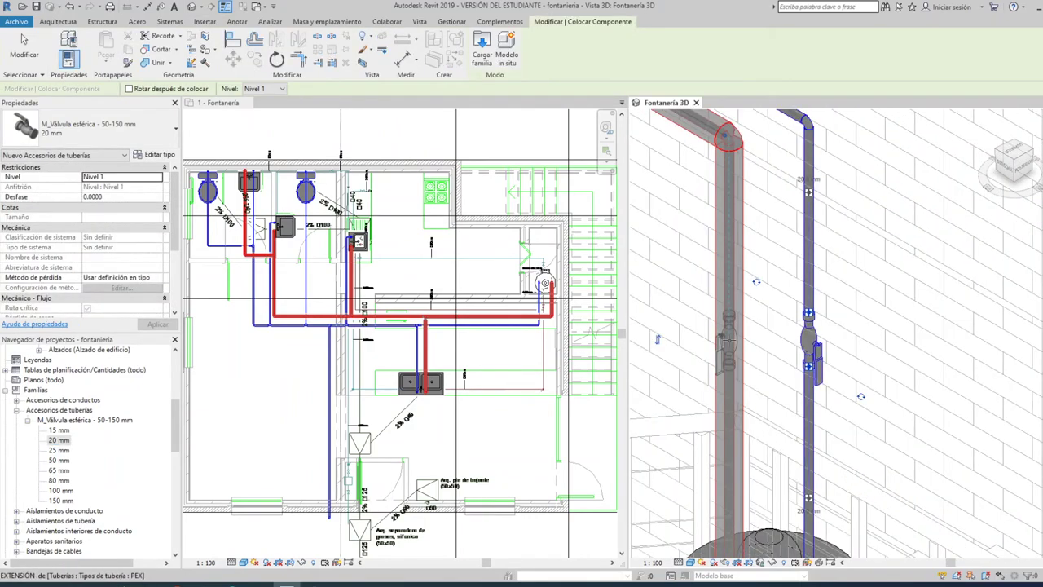
left_click(744, 341)
key("Escape")
key("Escape")
scroll(758, 351, "up", 3)
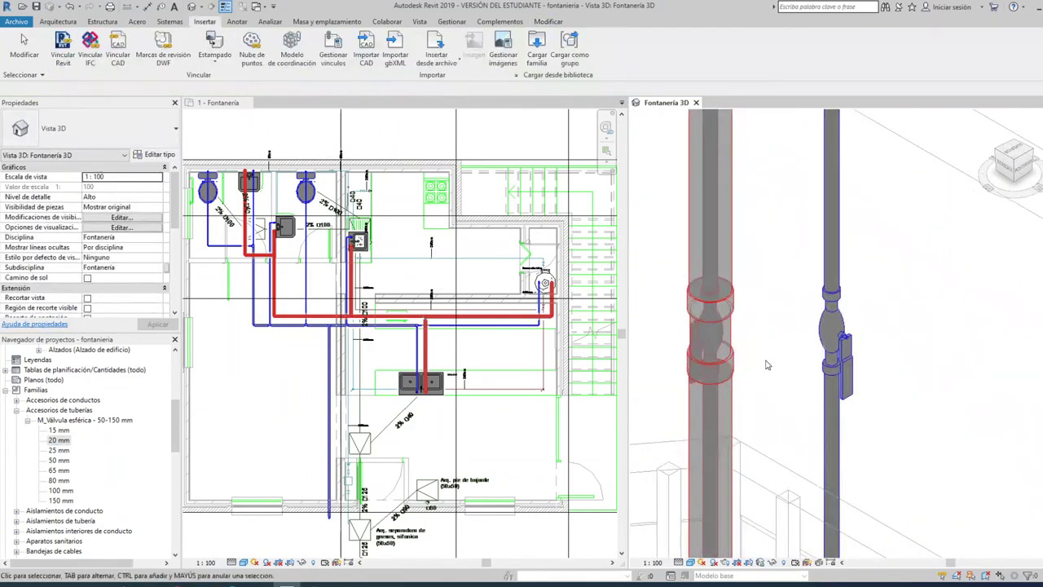
Flip the hot-riser valve and set both 20 mm valves to Desfase 1.9000
left_click(695, 339)
scroll(694, 339, "up", 4)
scroll(717, 341, "down", 3)
scroll(726, 341, "down", 2)
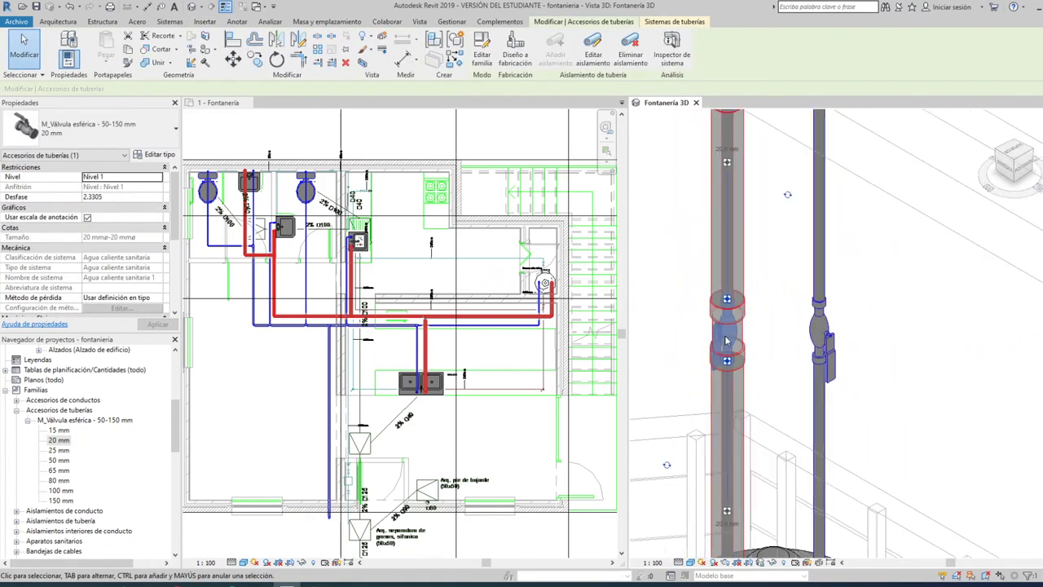
left_click(666, 199)
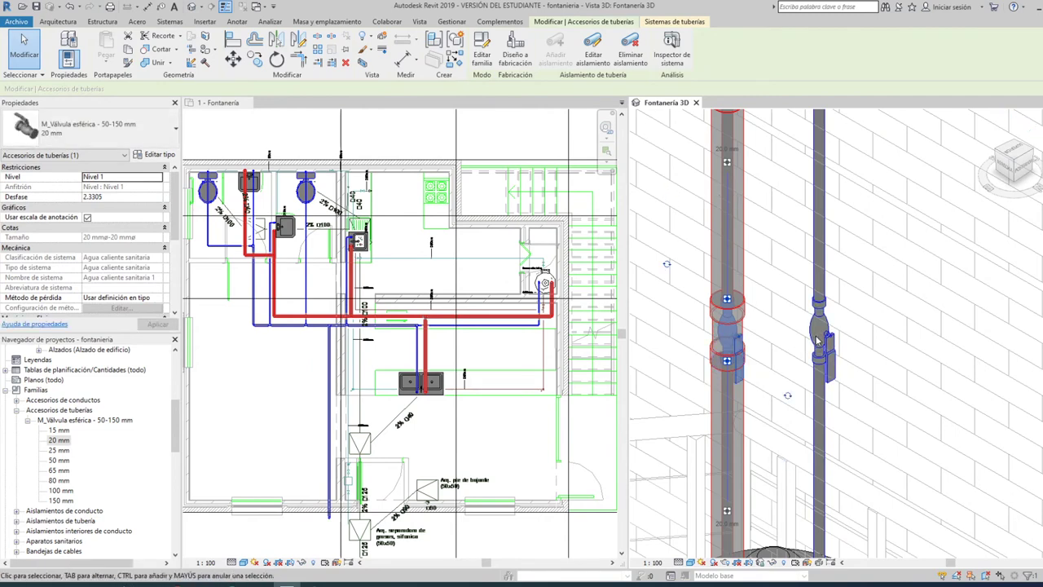
left_click(825, 338, "ctrl")
type("1.9000")
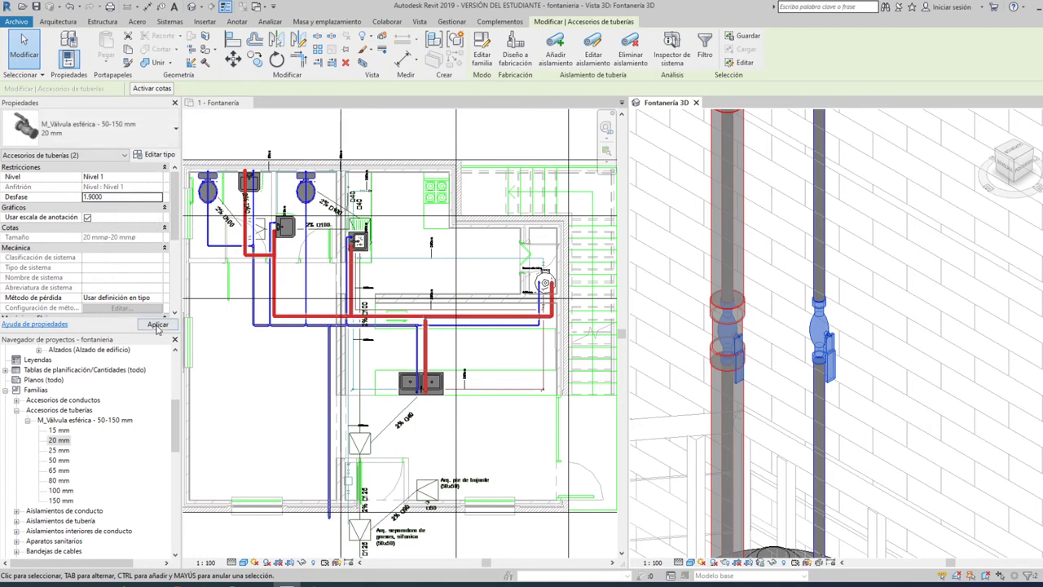
scroll(702, 378, "down", 3)
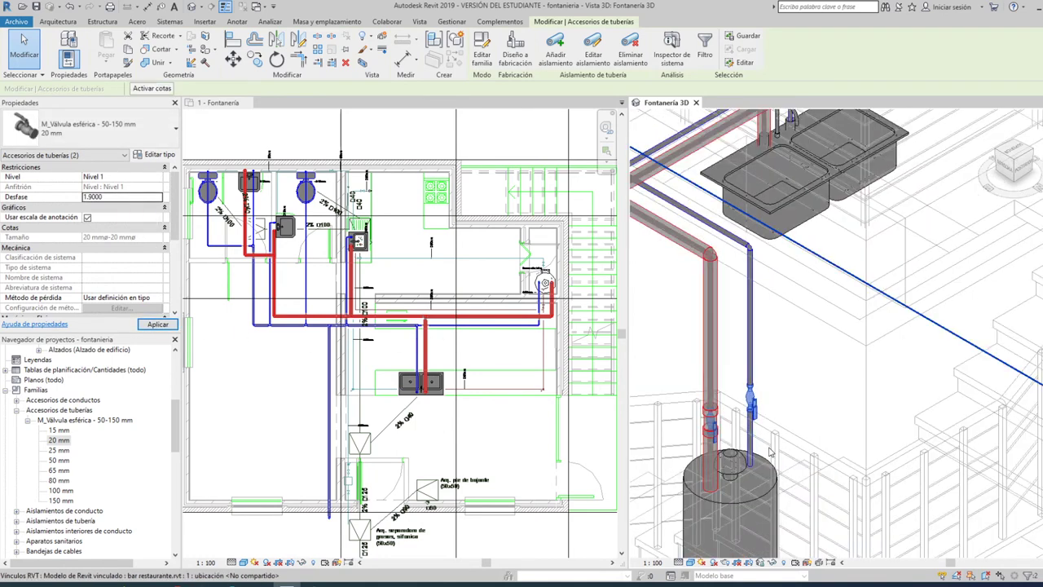
key("Escape")
Close the 1 - Fontanería floor plan, leaving the full plumbing network in the Fontanería 3D view
scroll(754, 407, "down", 2)
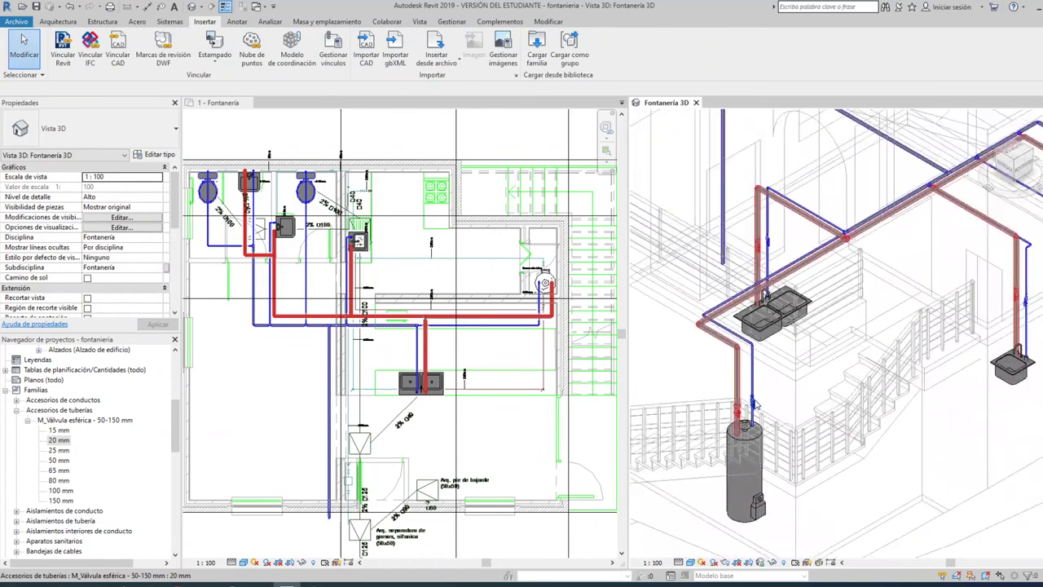
scroll(756, 346, "down", 2)
scroll(799, 347, "down", 2)
scroll(795, 342, "down", 2)
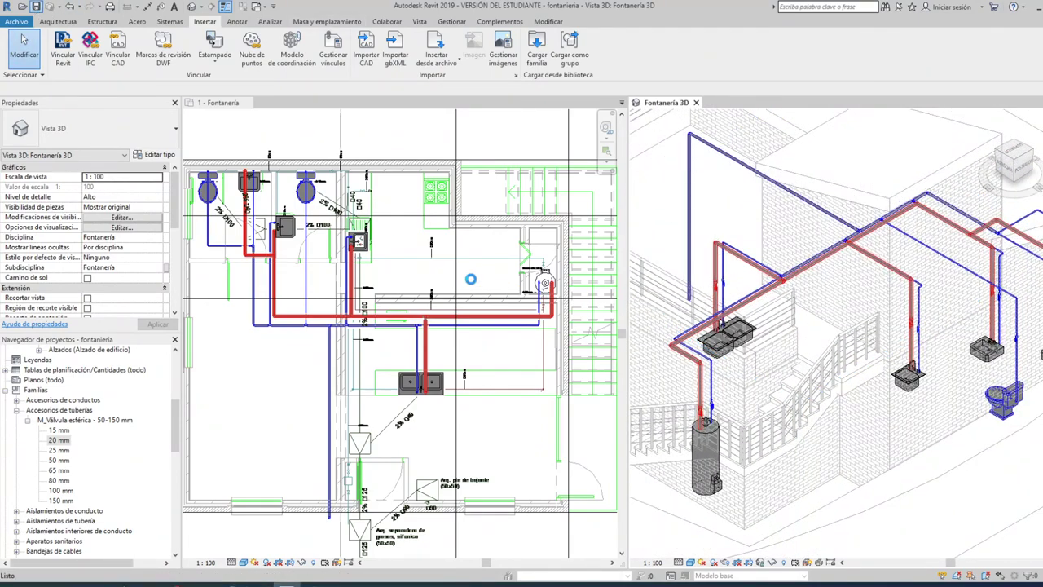
middle_click_drag(807, 343, 887, 362, "shift")
scroll(876, 350, "up", 1)
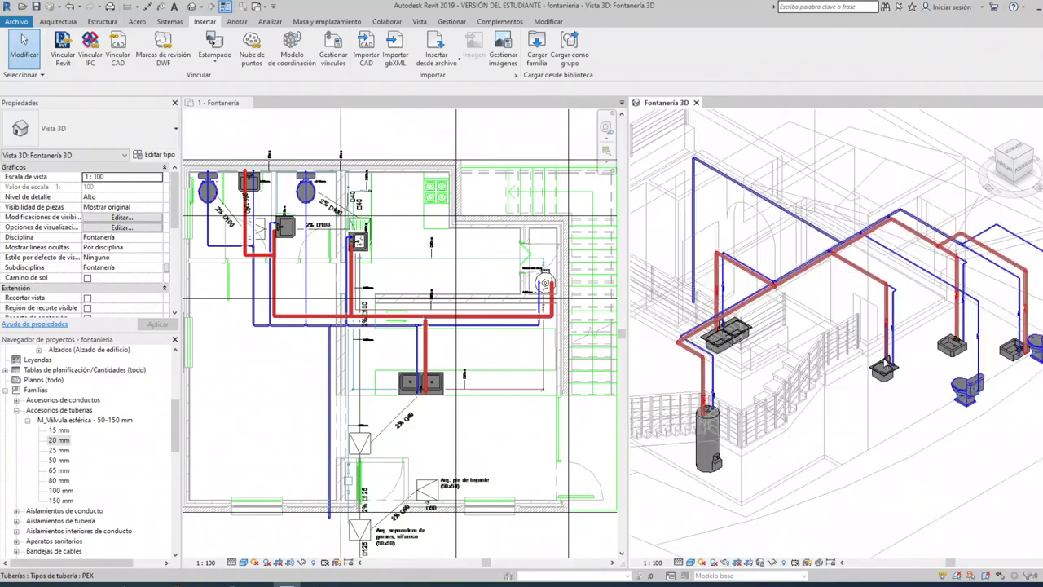
scroll(872, 346, "up", 1)
scroll(868, 342, "up", 1)
scroll(864, 342, "up", 1)
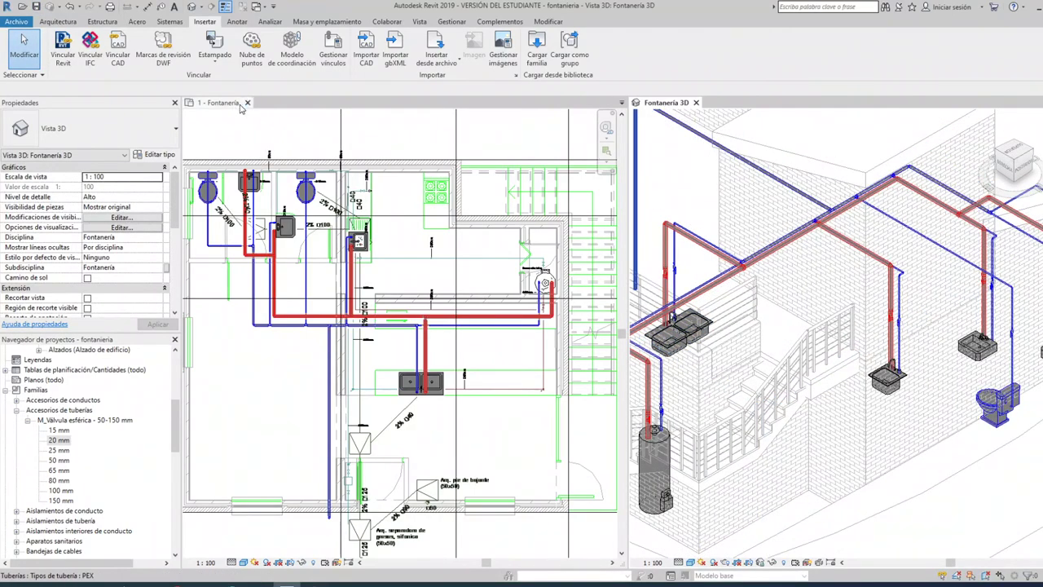
left_click(248, 102)
scroll(530, 293, "down", 2)
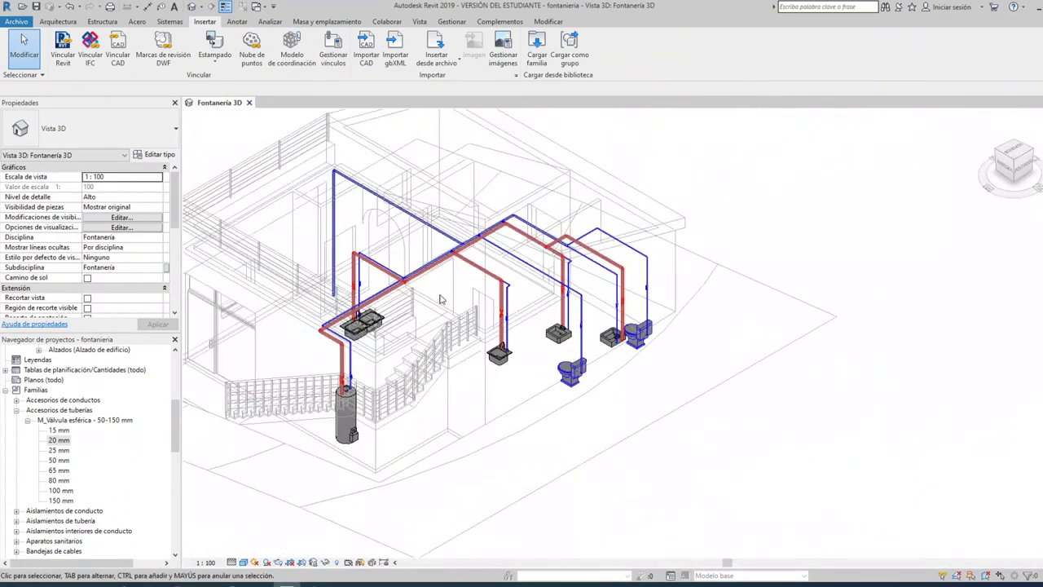
scroll(529, 293, "down", 2)
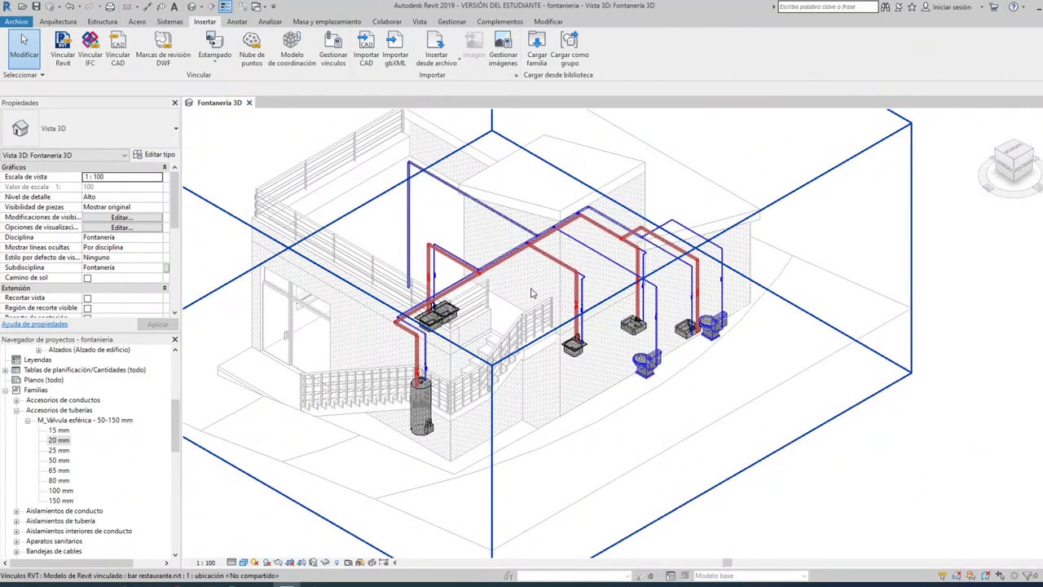